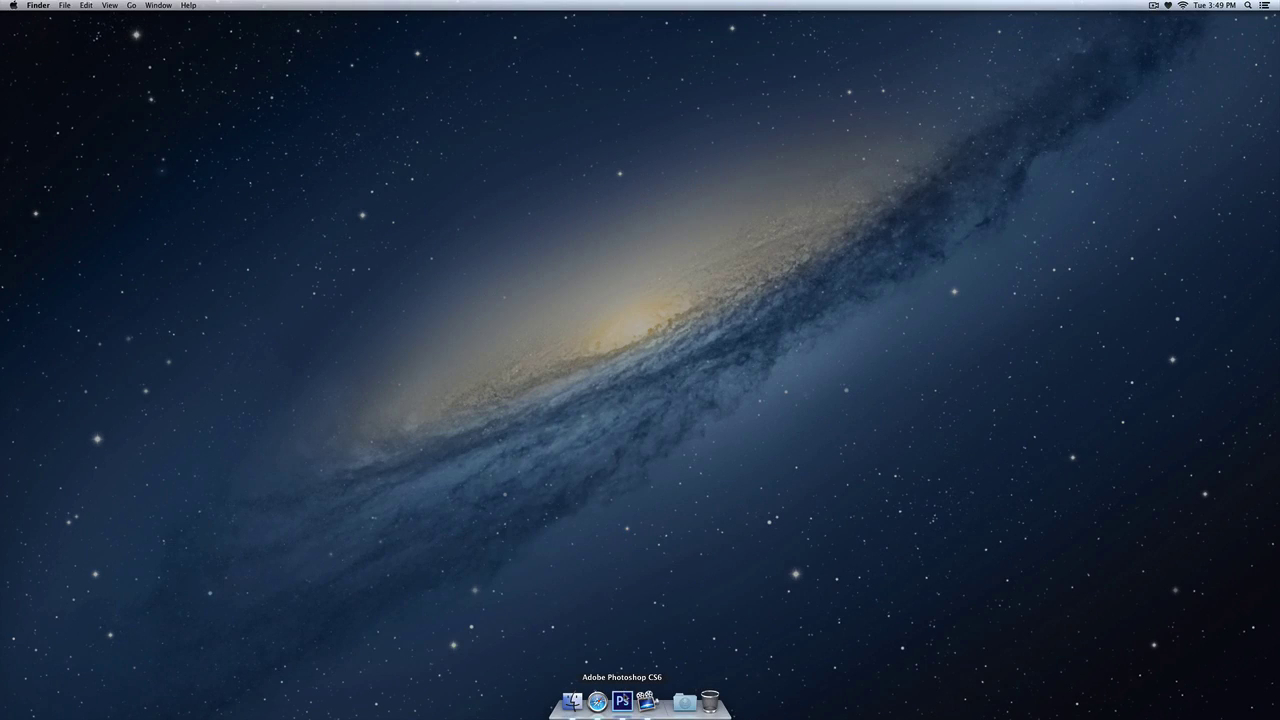
Launch Photoshop and create a new 512×512 document named logo
left_click(622, 702)
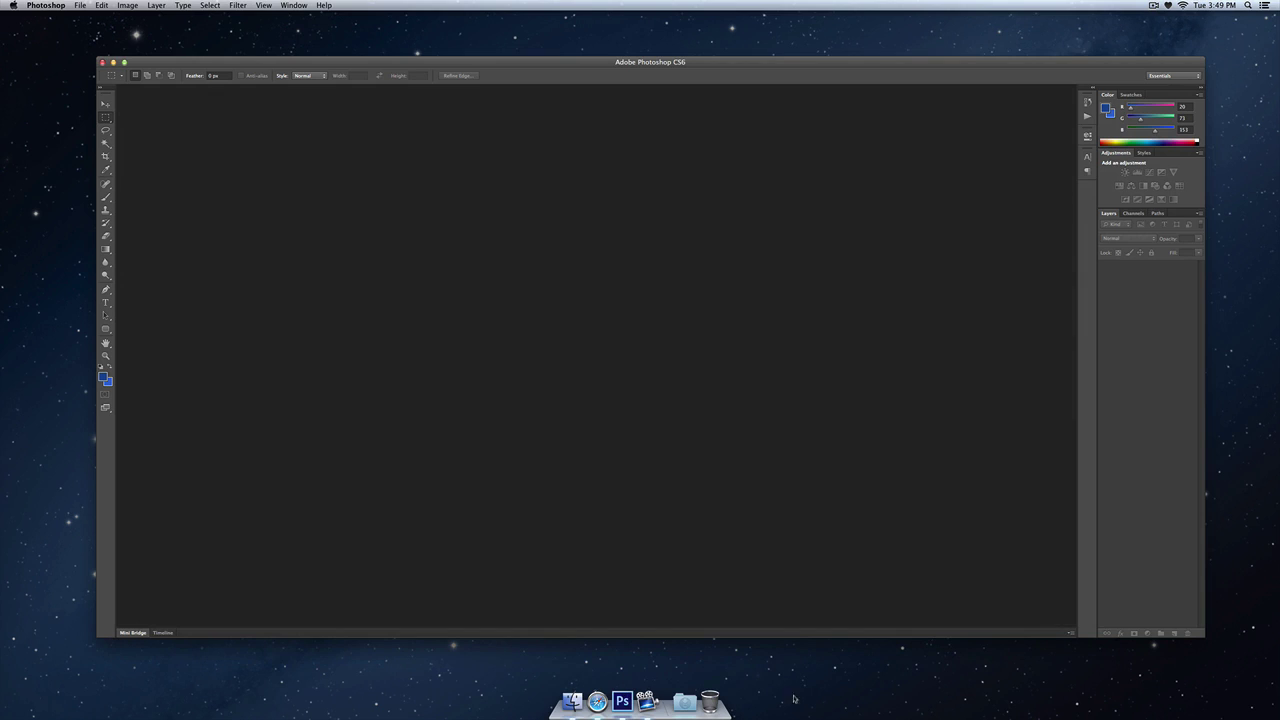
left_click(79, 5)
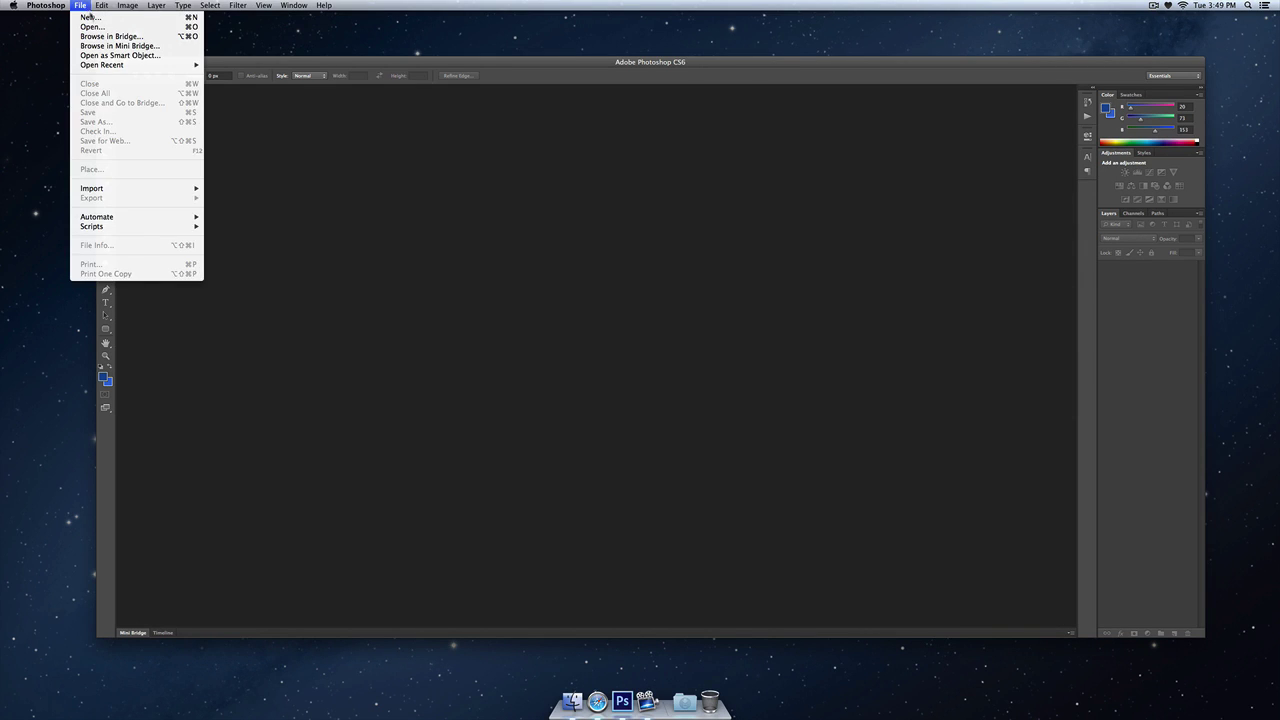
left_click(90, 17)
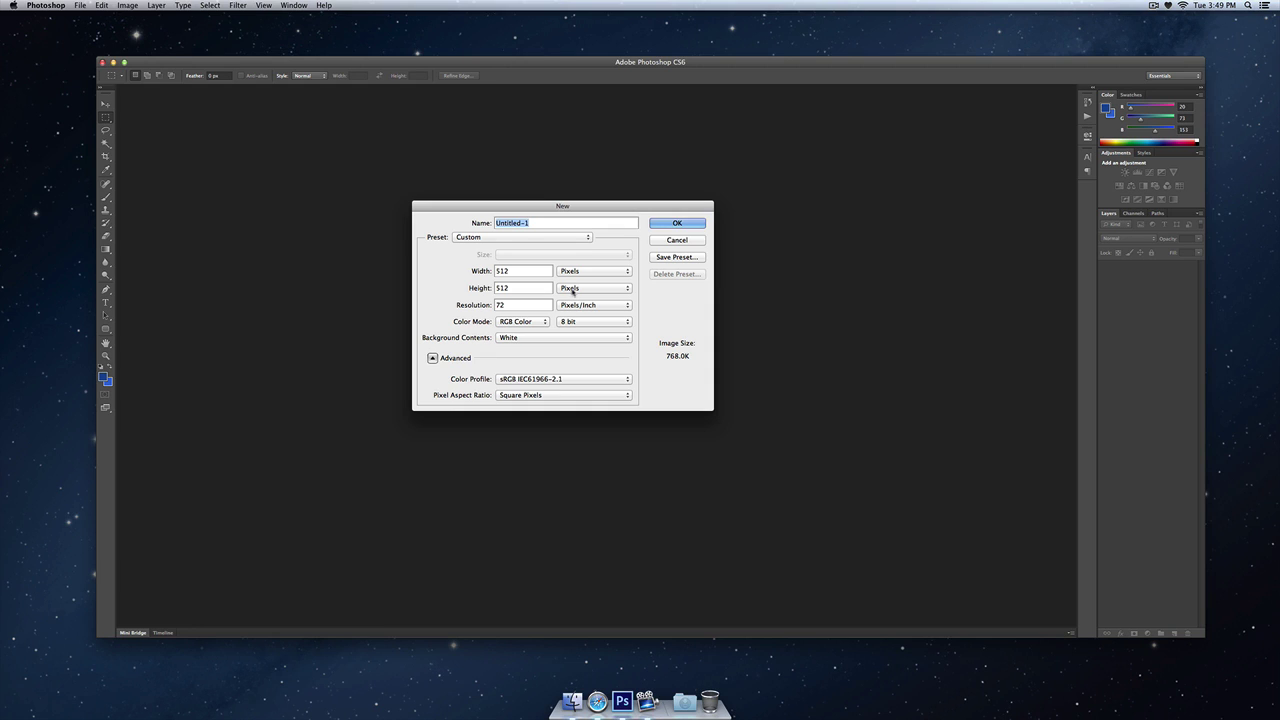
type("logo")
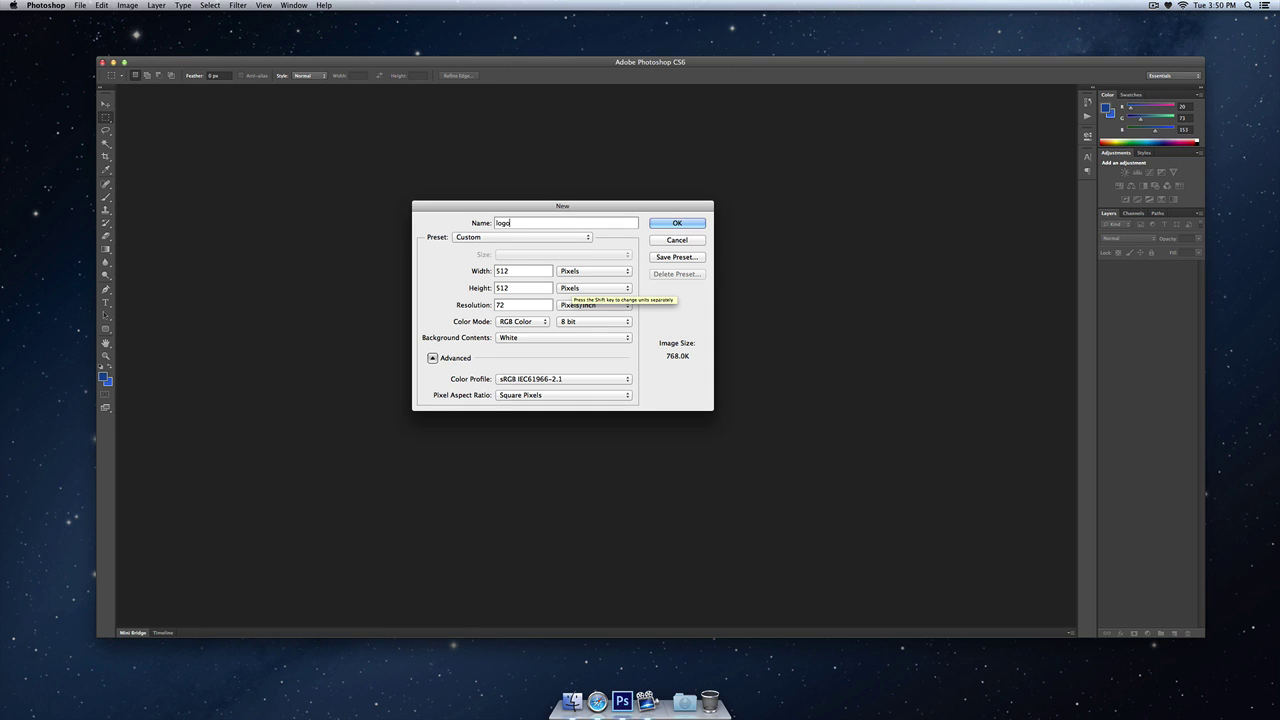
key("Return")
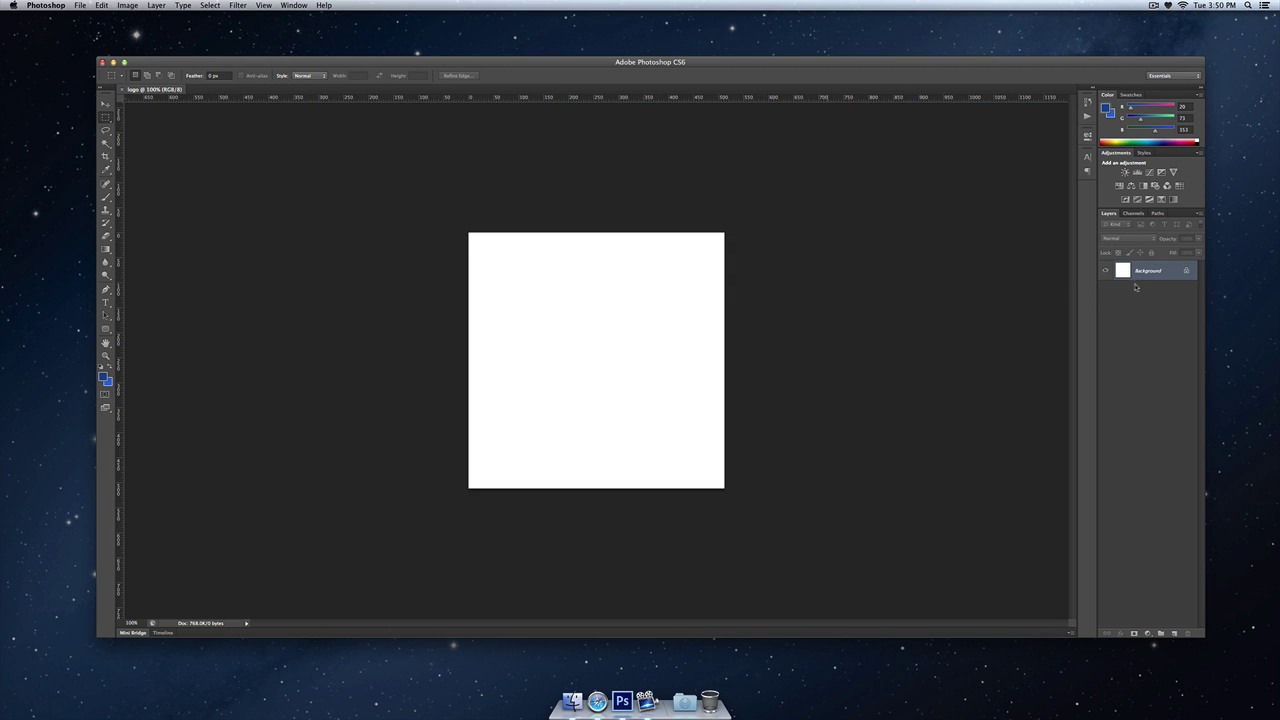
Convert the locked background into a normal layer named Background
double_click(1150, 272)
type("Back")
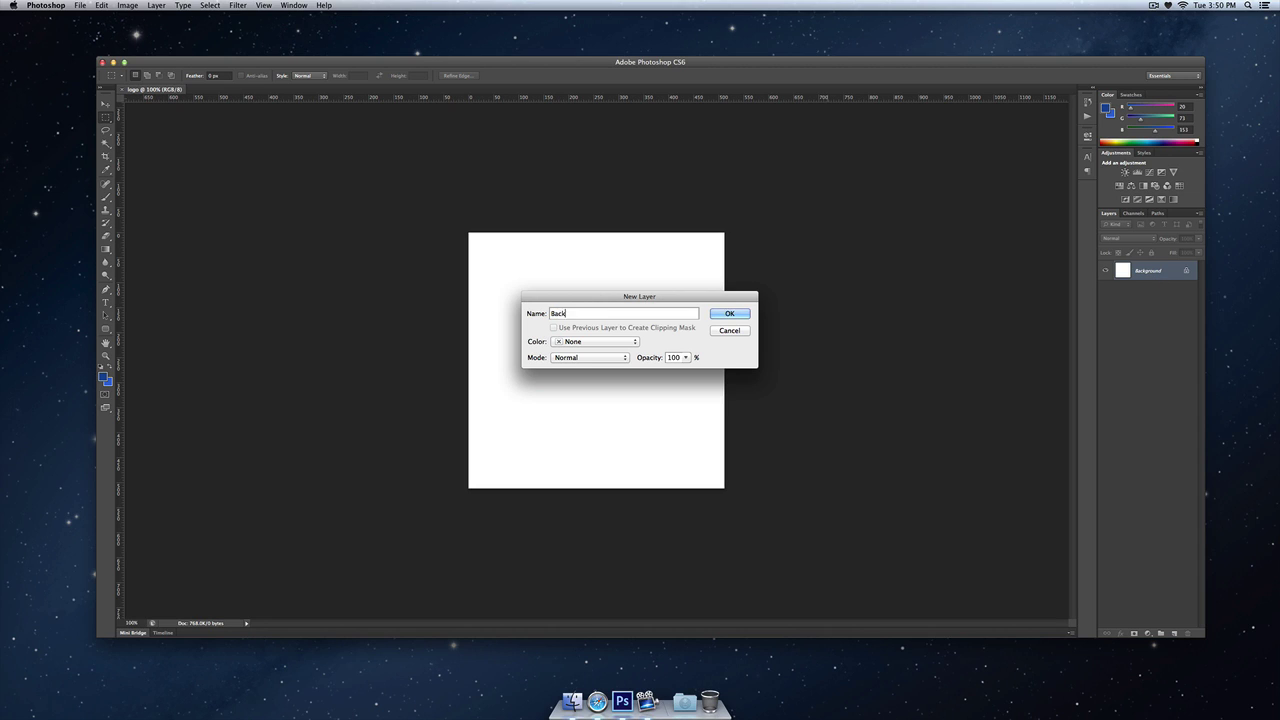
type("ground")
key("Return")
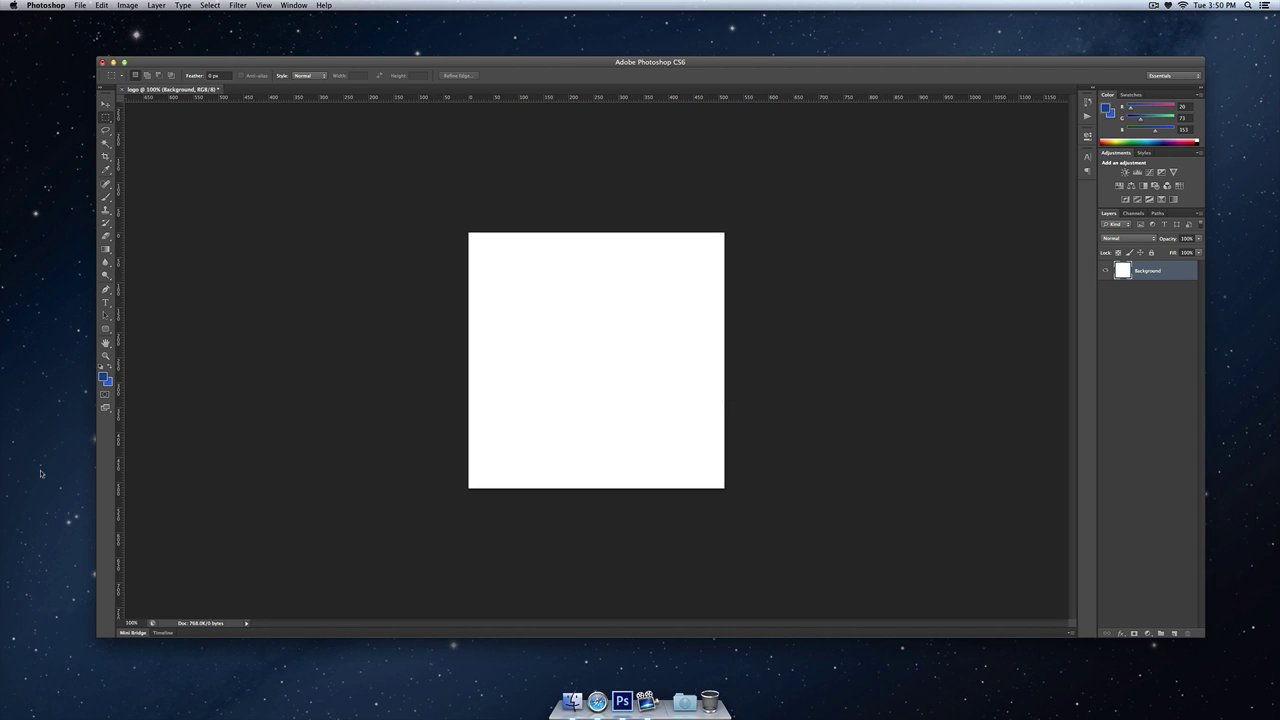
Set the foreground colour to dark blue #144999 and the background to lighter blue #2c69d8
left_click(104, 377)
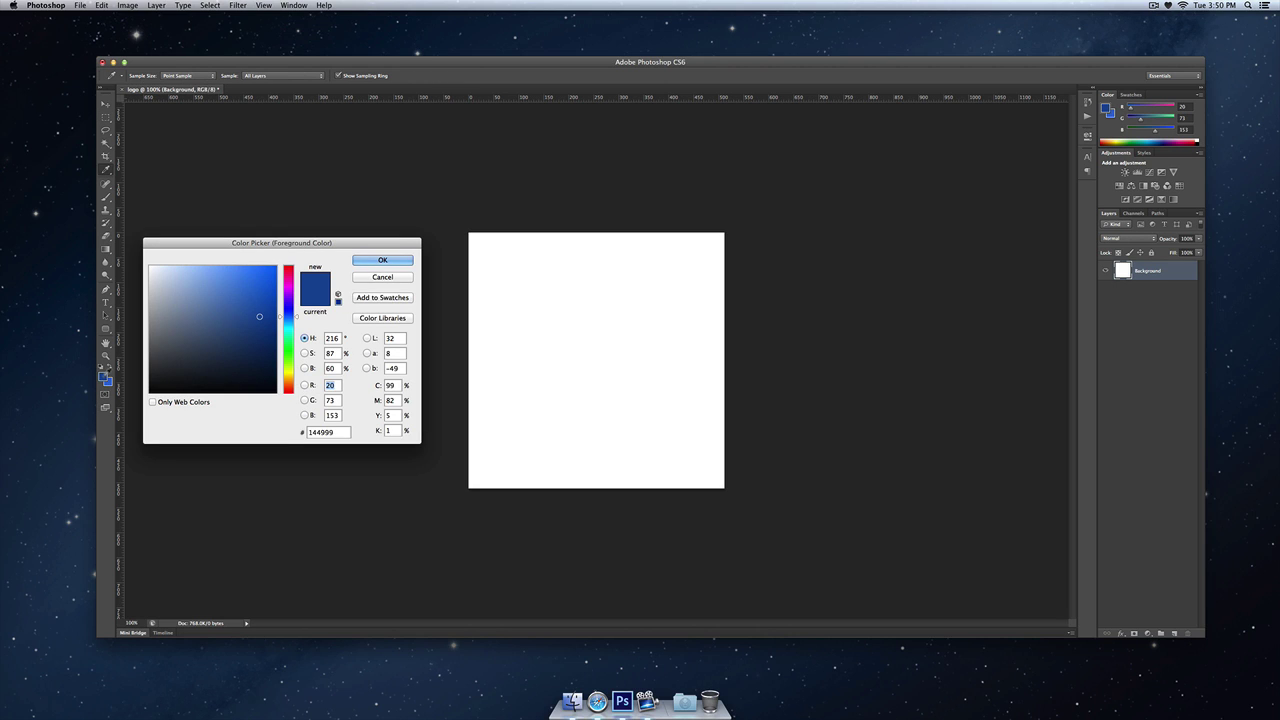
left_click(386, 280)
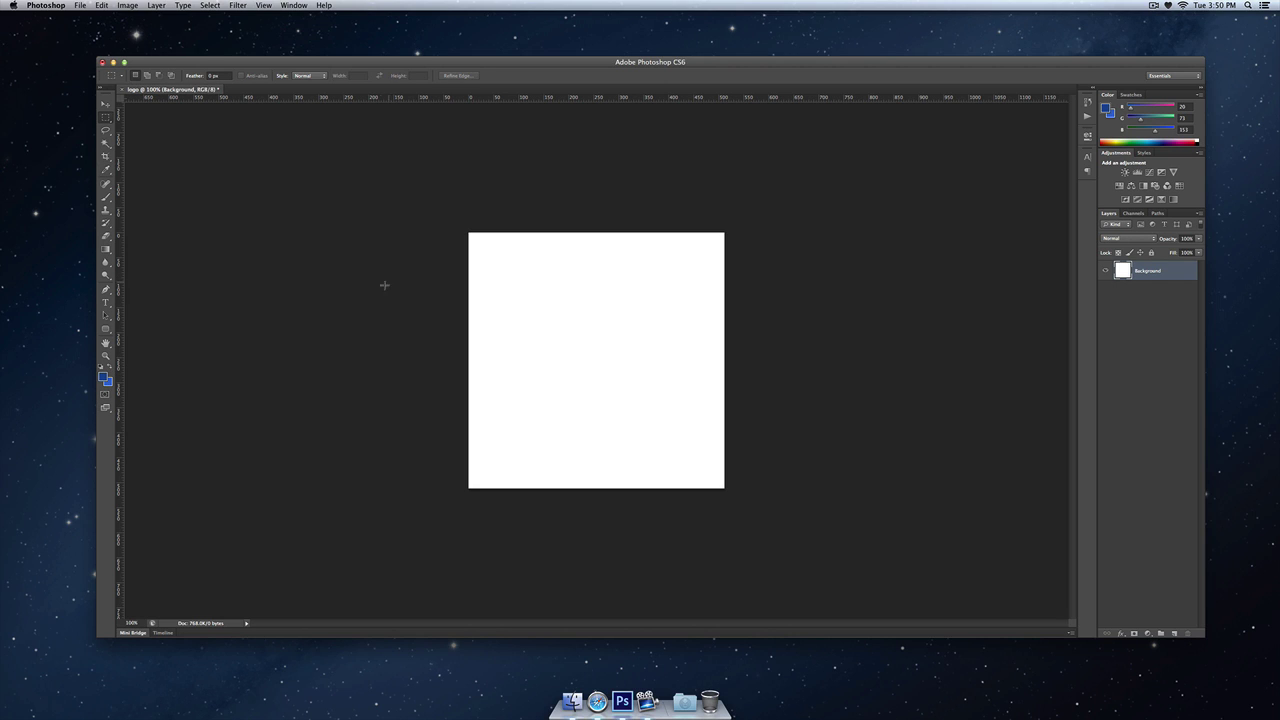
left_click(108, 382)
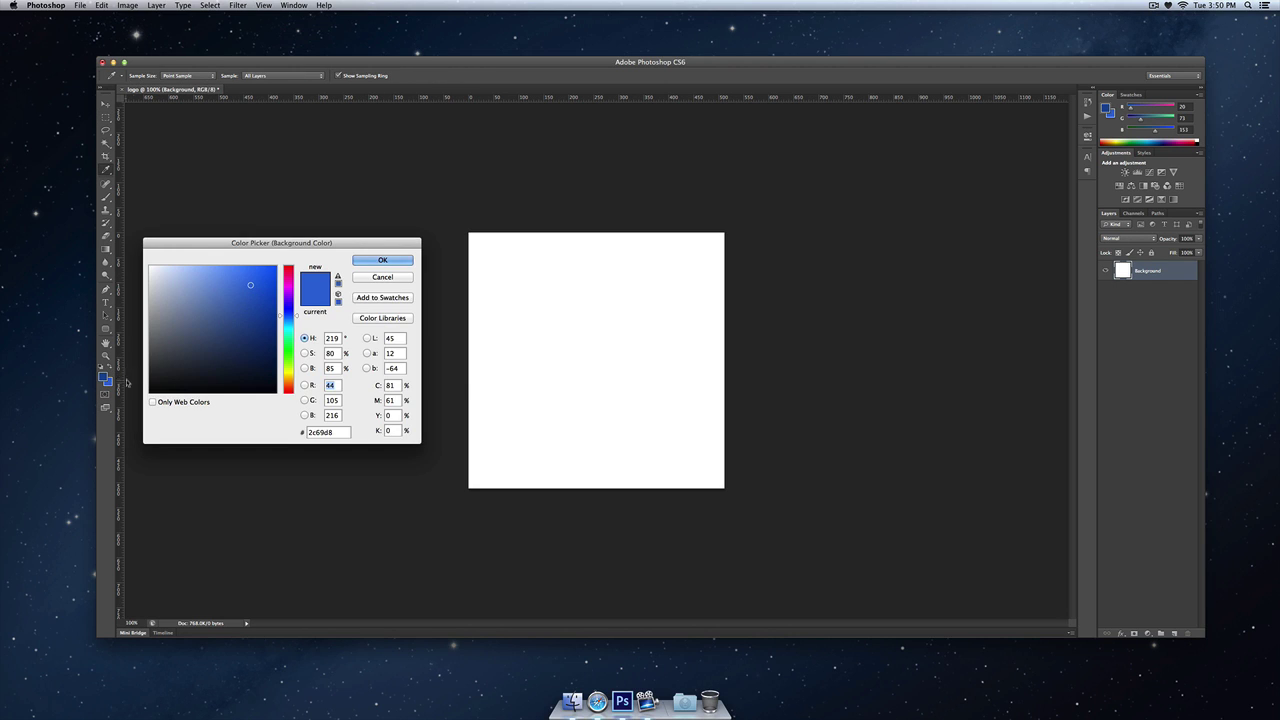
left_click(399, 279)
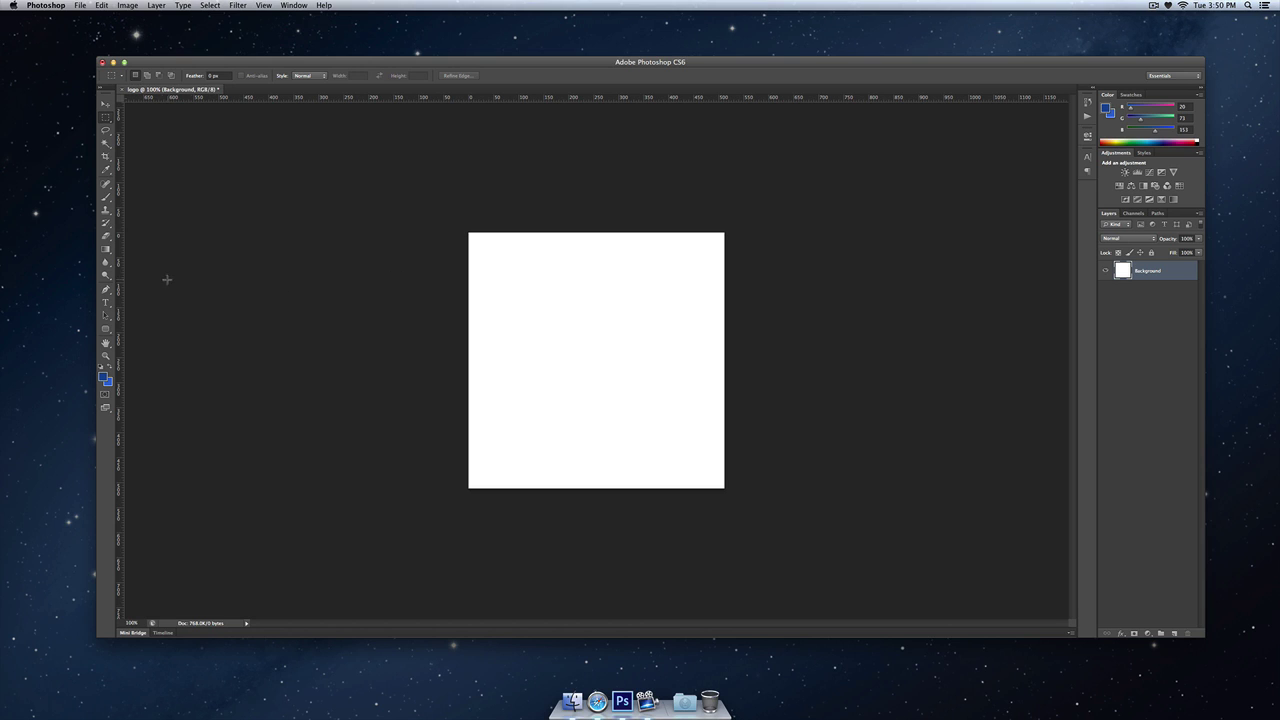
Fill the canvas with a radial foreground-to-background blue gradient dragged out from the centre
left_click(106, 250)
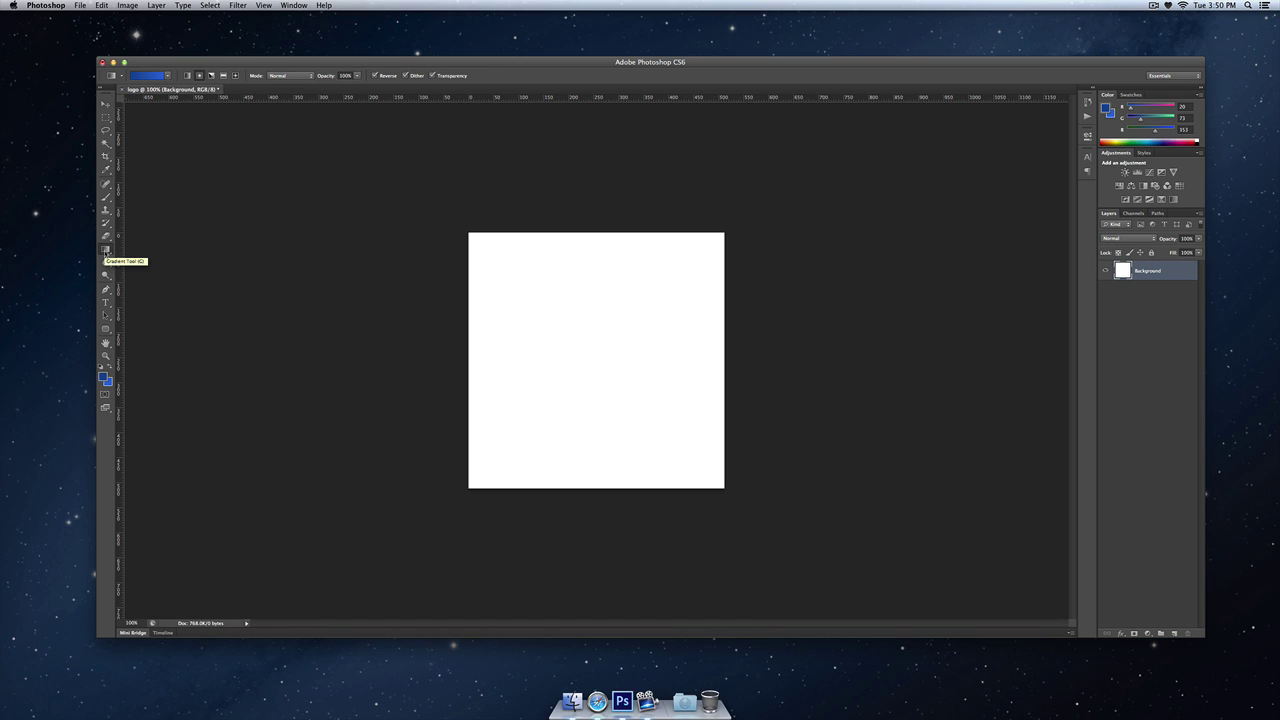
left_click(105, 251)
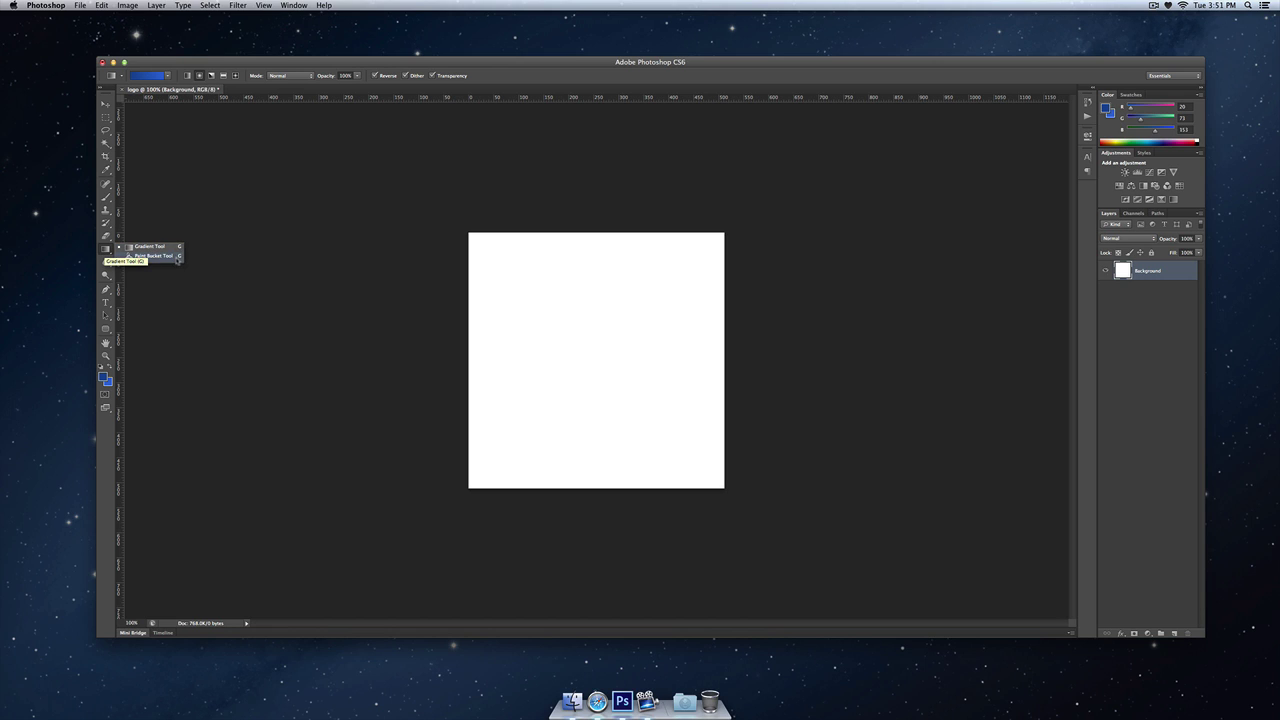
left_click(177, 248)
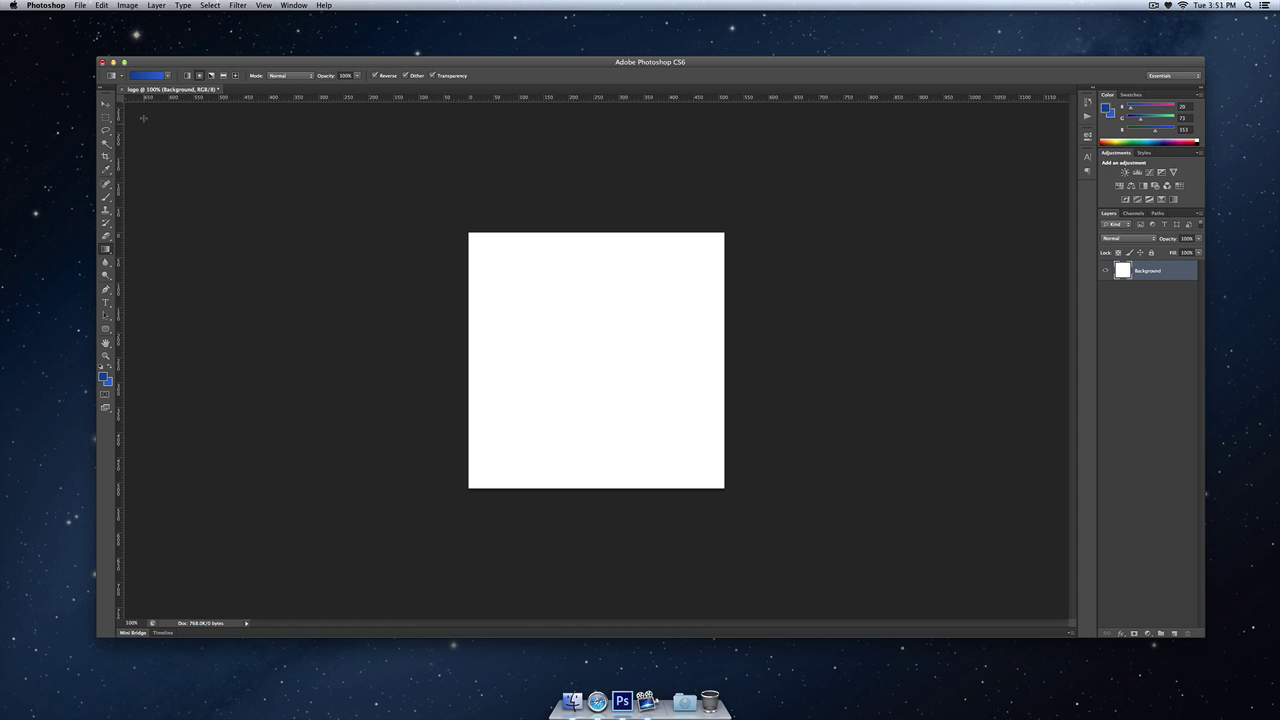
left_click(148, 76)
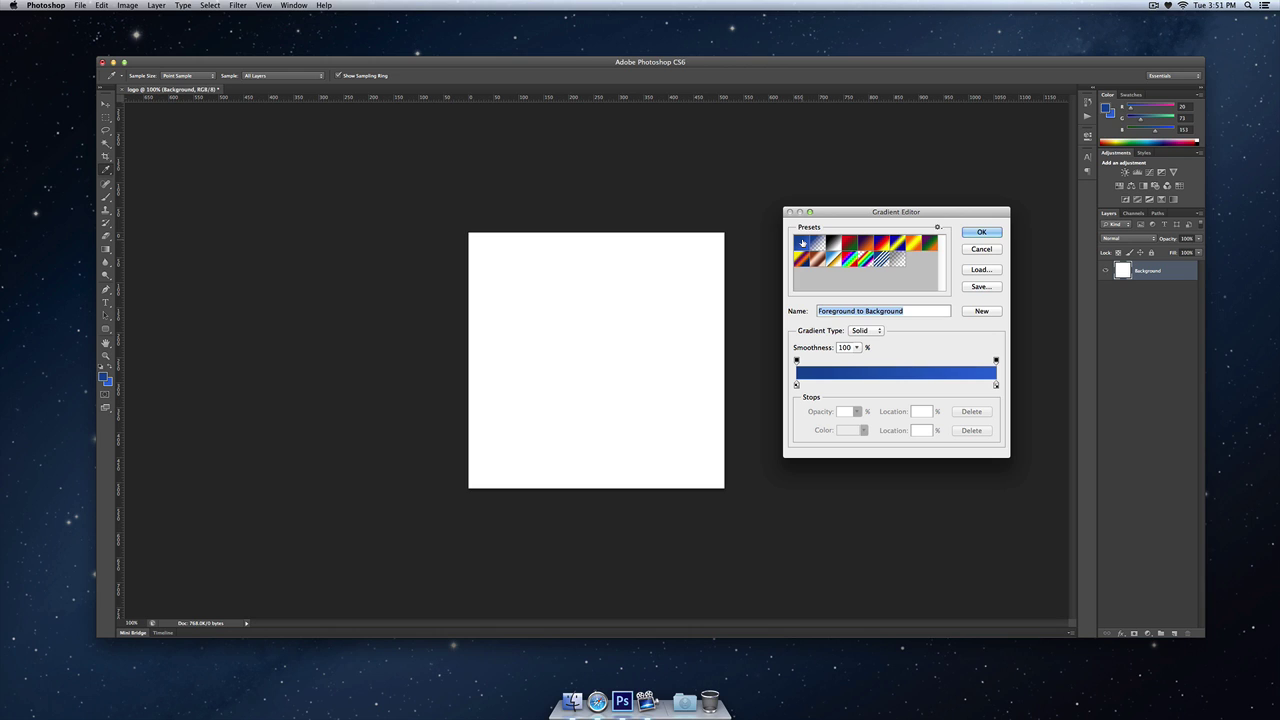
left_click(981, 232)
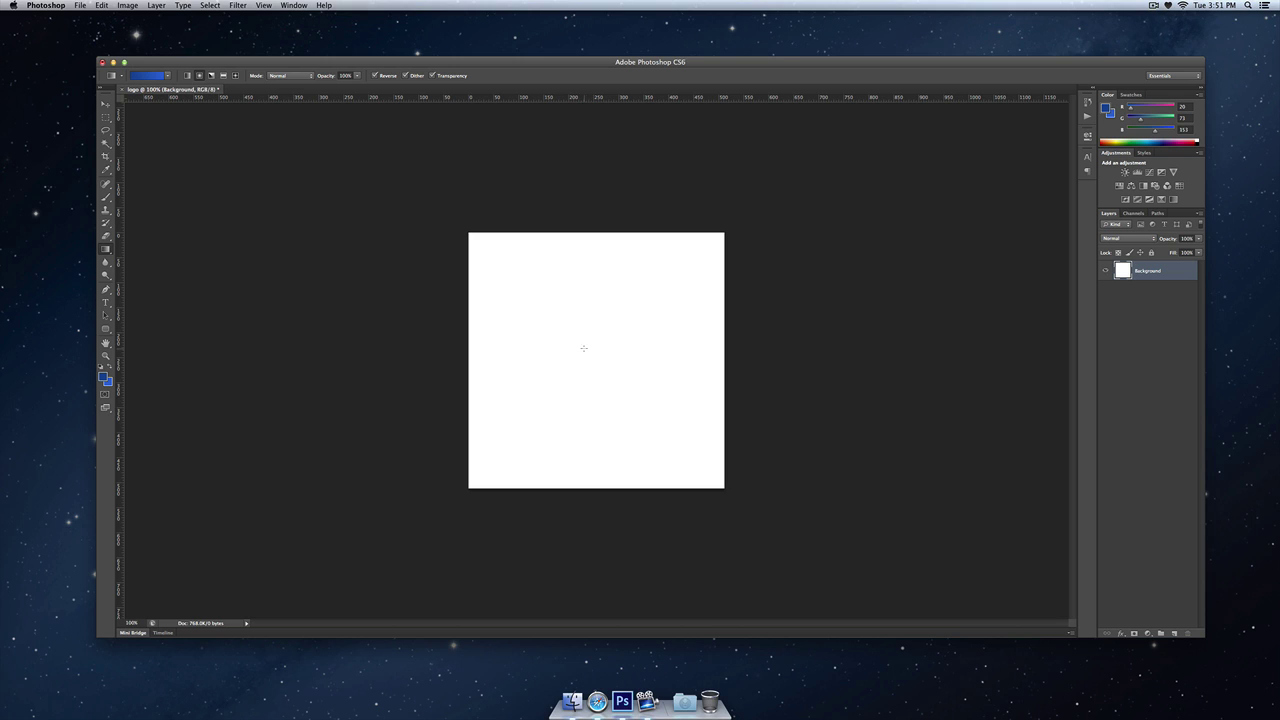
left_click_drag(590, 354, 728, 345)
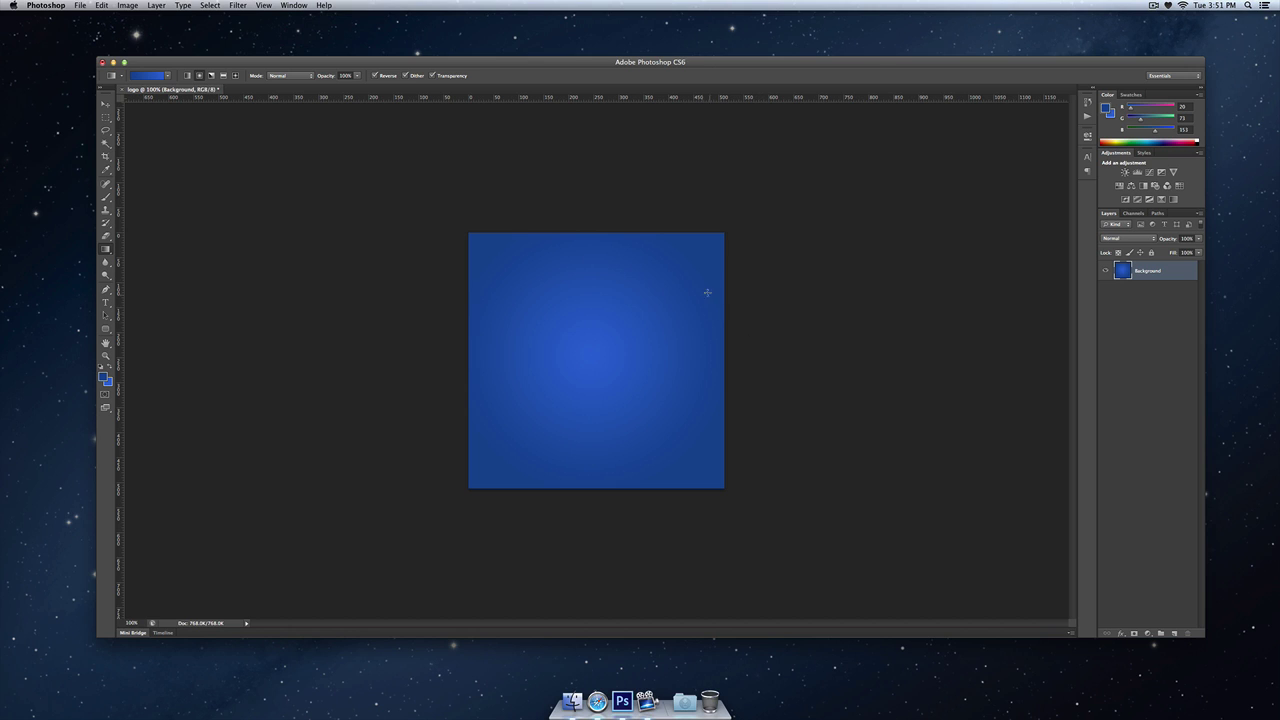
Place guides at the canvas top, middle and bottom, and at its left, centre and right
left_click_drag(660, 99, 663, 232)
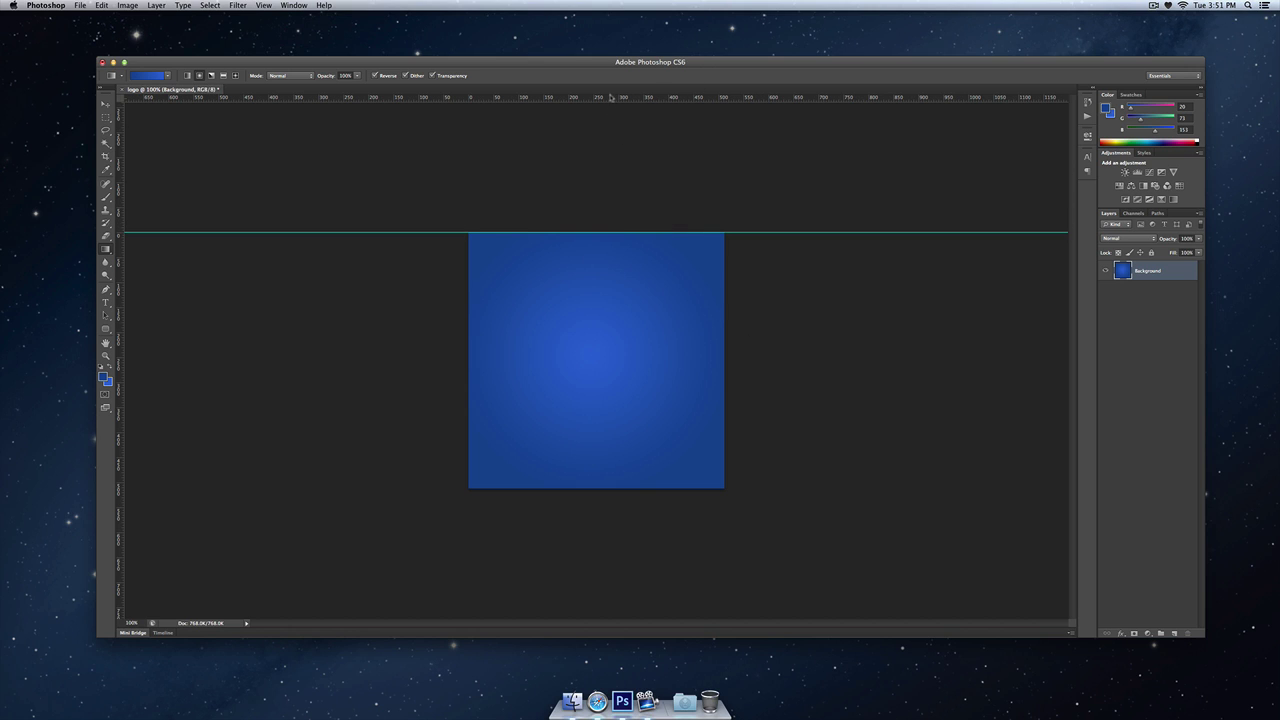
left_click_drag(612, 99, 629, 362)
left_click_drag(548, 100, 560, 441)
left_click_drag(560, 441, 560, 488)
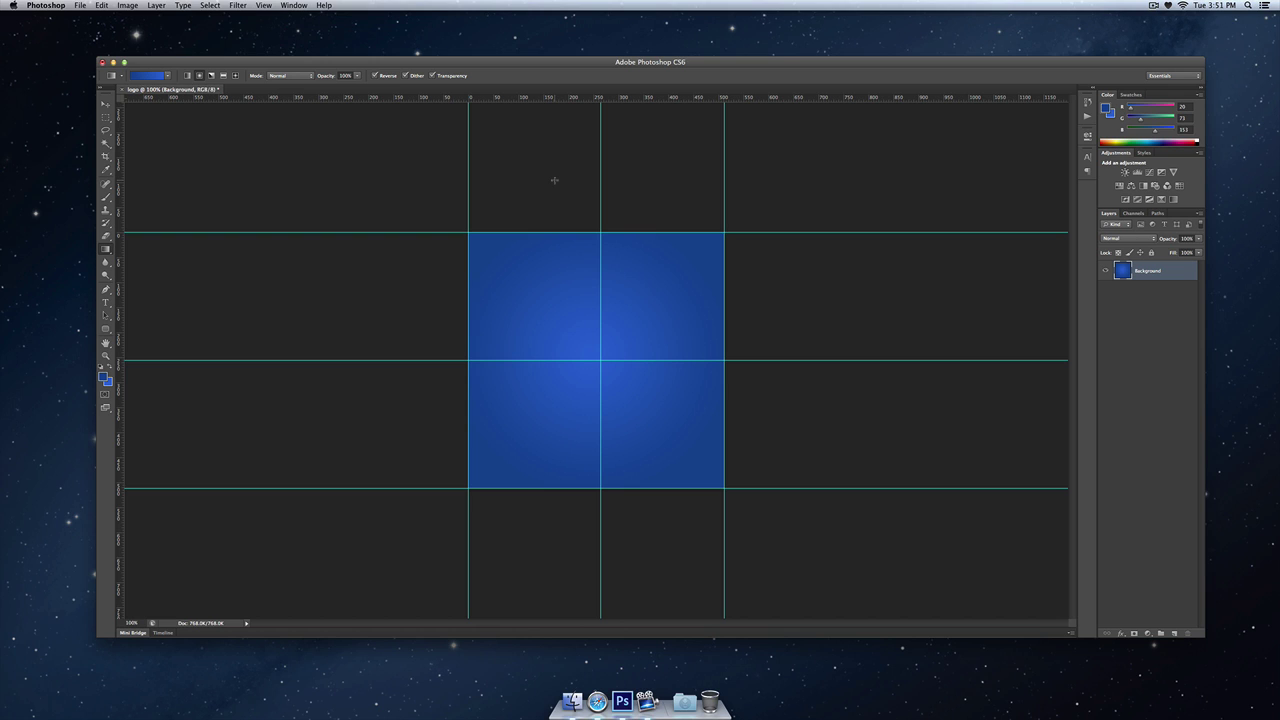
left_click(264, 6)
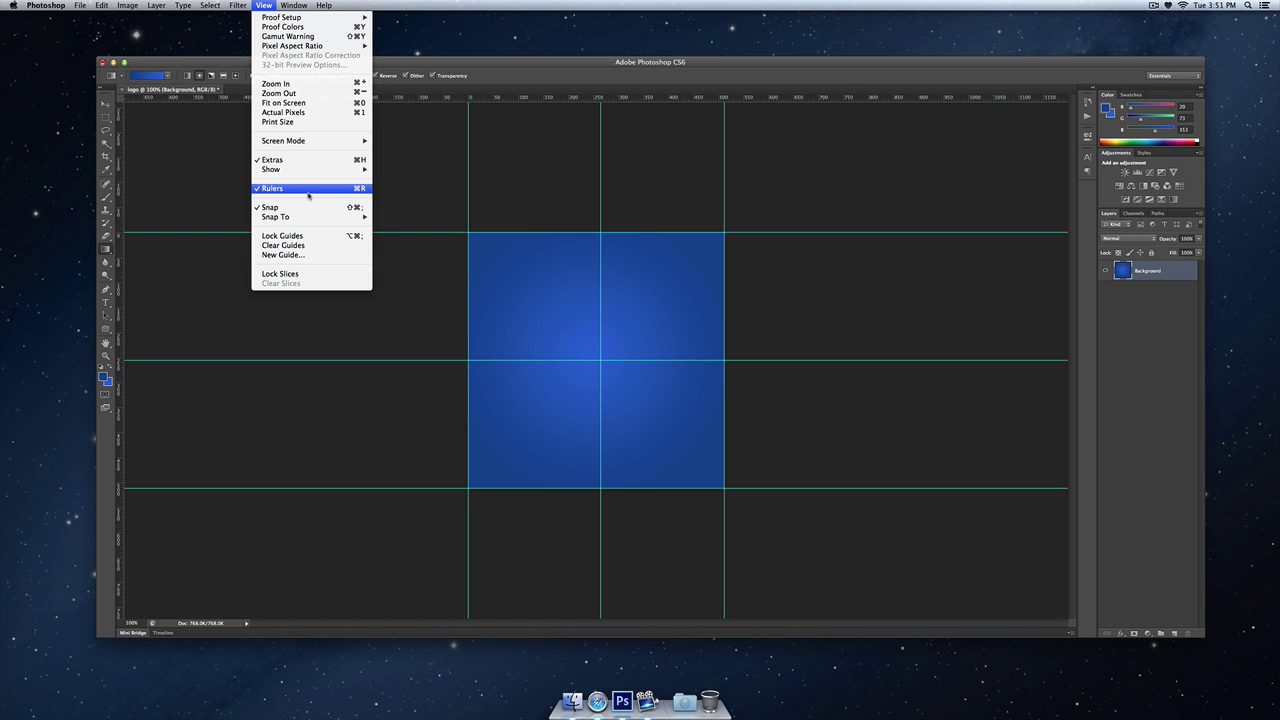
left_click(437, 199)
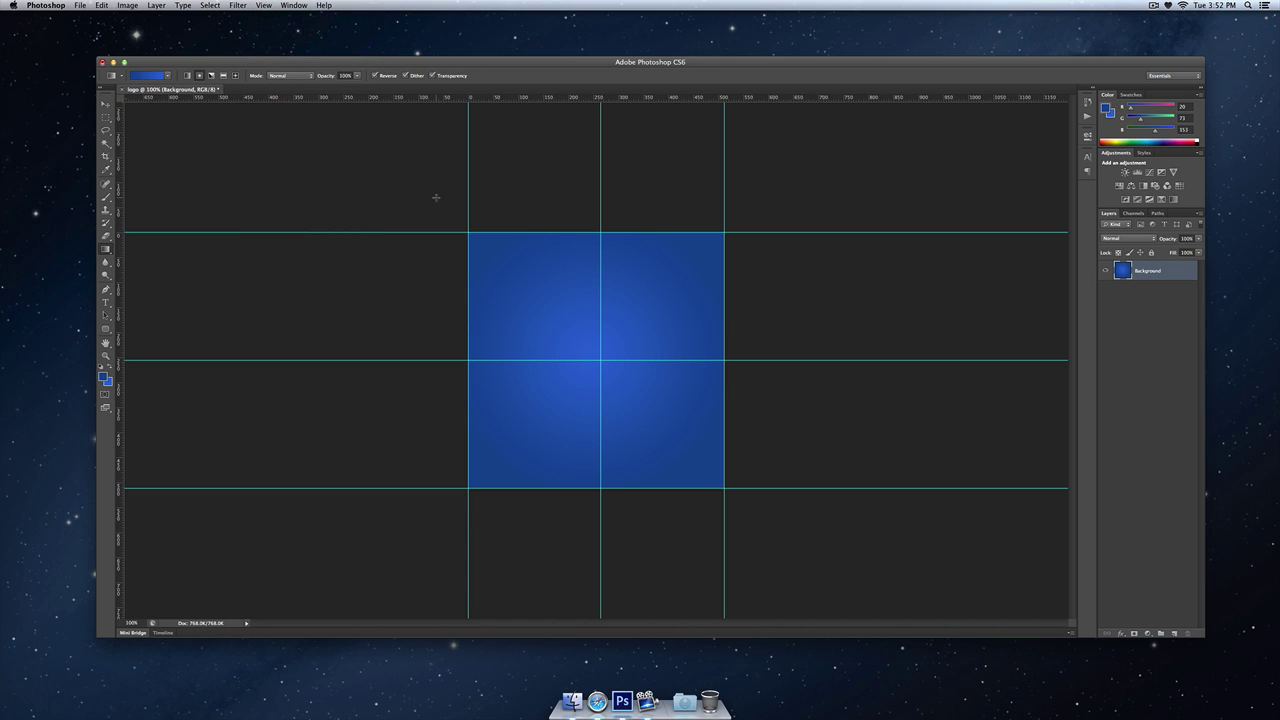
Select the Pen Tool in Shape drawing mode
left_click(106, 290)
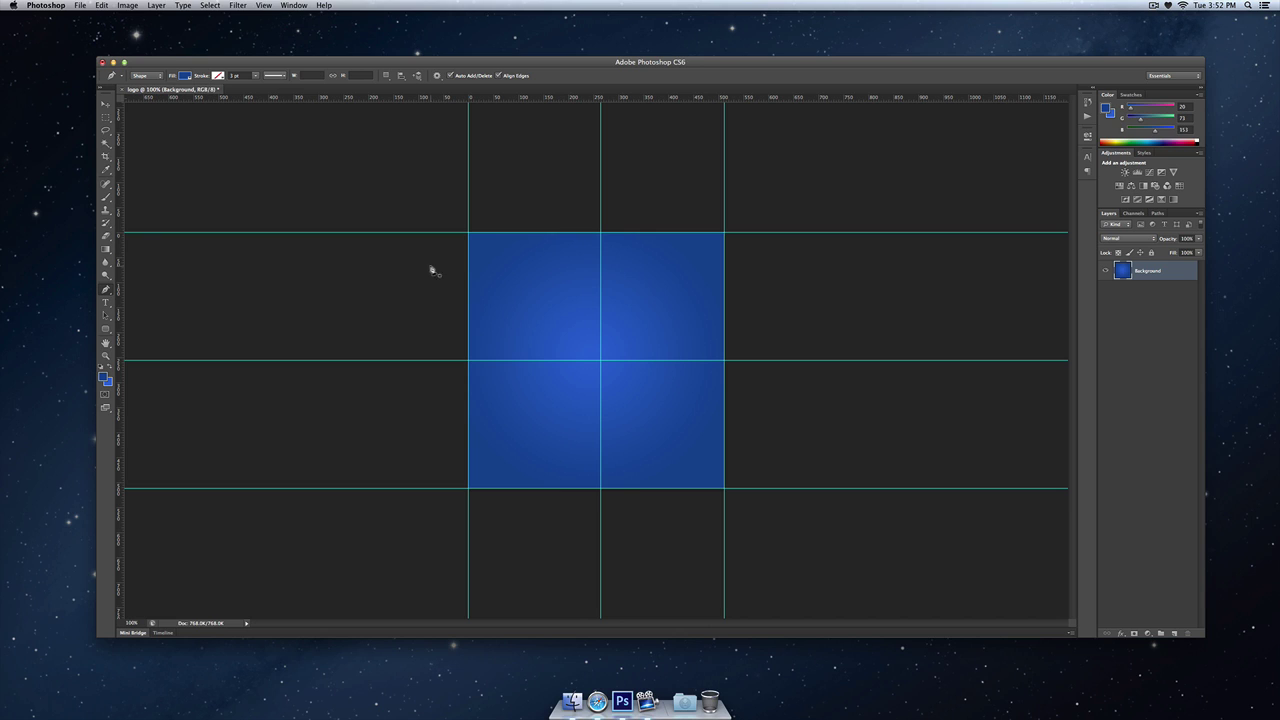
left_click(152, 76)
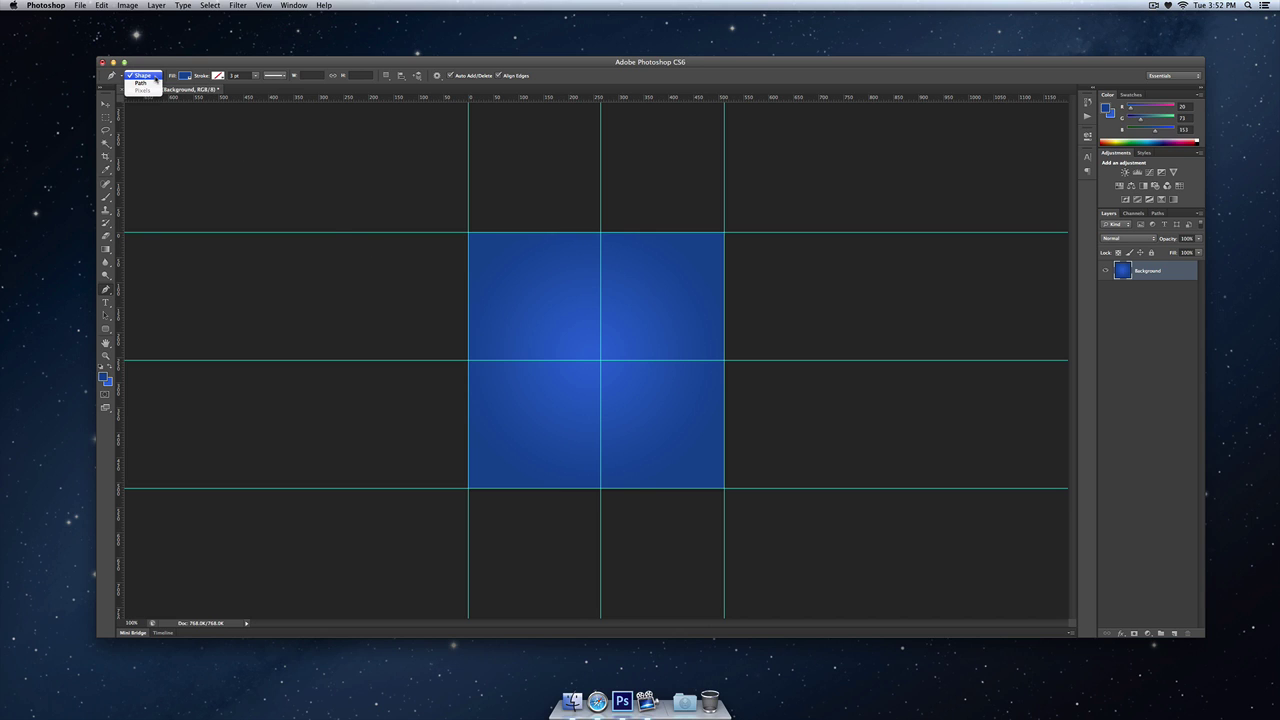
left_click(150, 76)
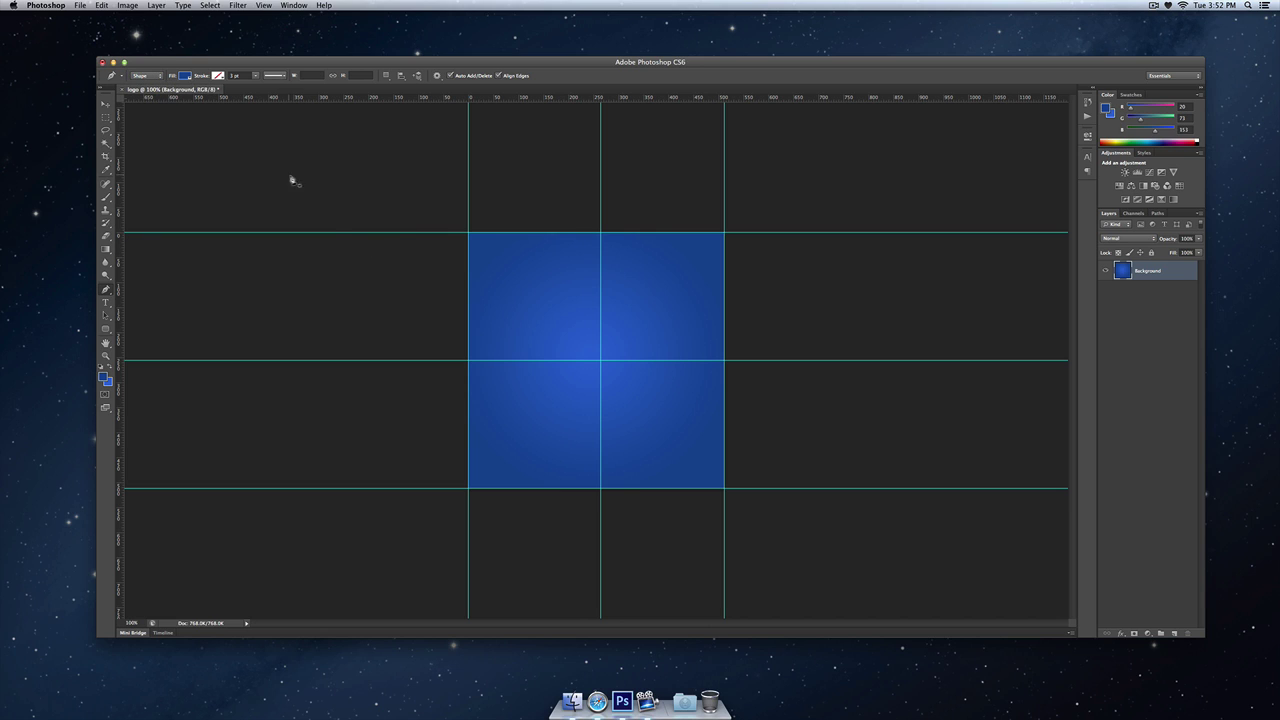
Draw a shape from the top-left corner curving to the top-right, closed along the middle guide
left_click(470, 234)
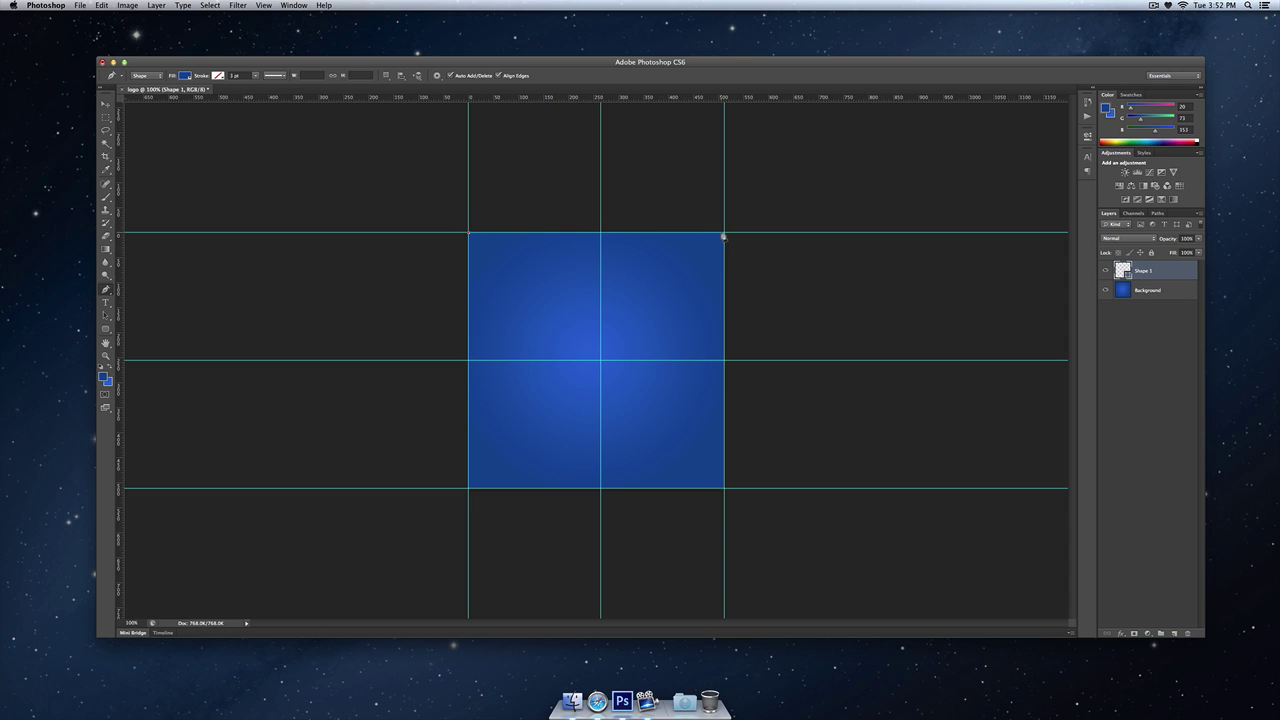
left_click_drag(723, 235, 930, 107)
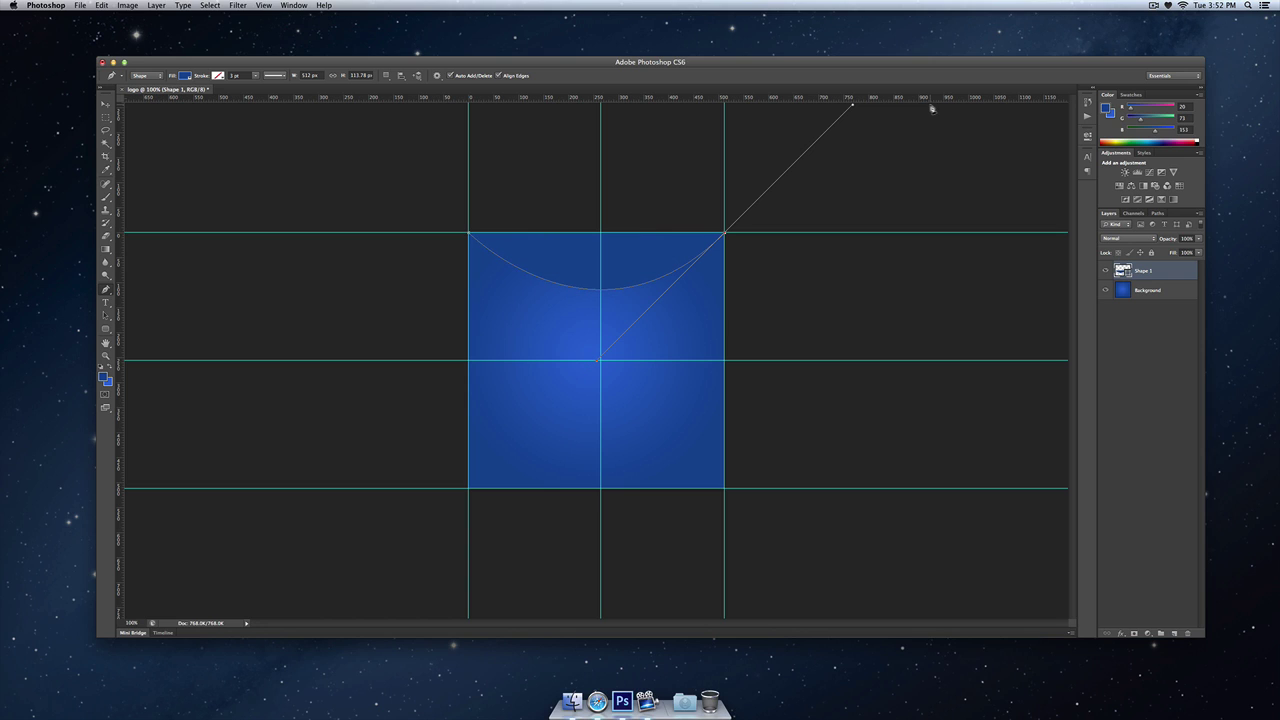
left_click(726, 235)
left_click(725, 361)
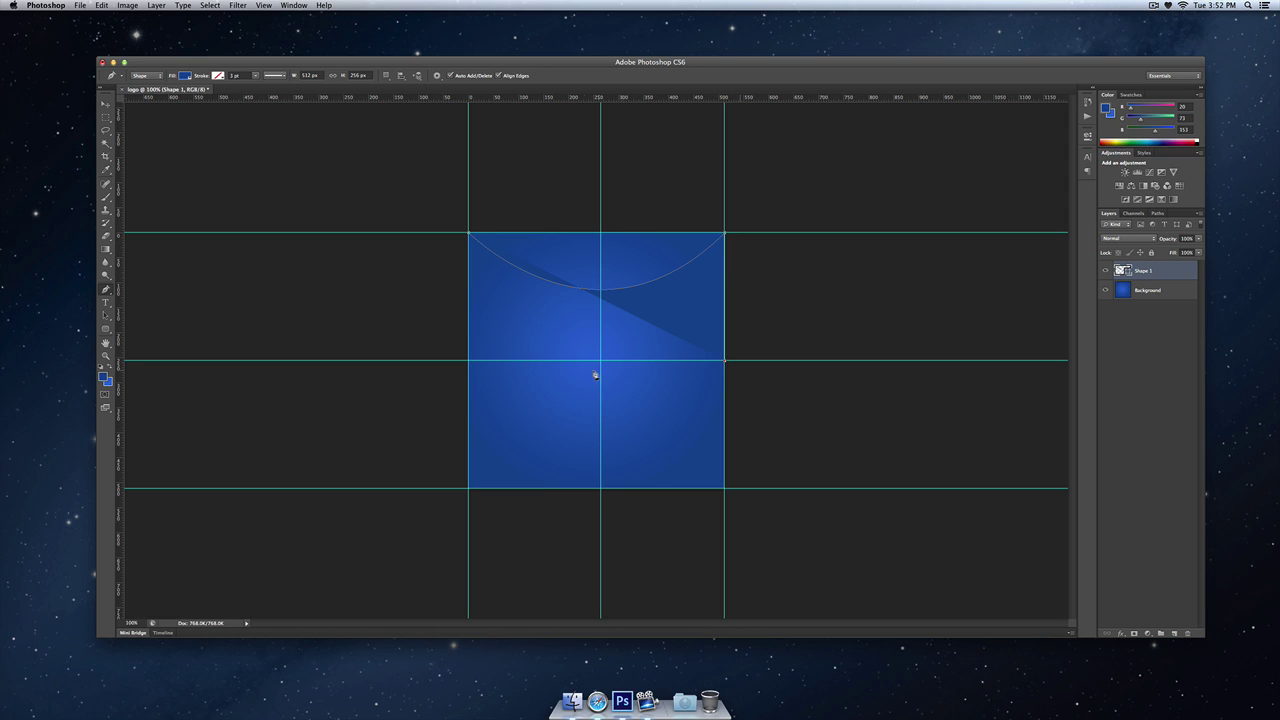
left_click(468, 360)
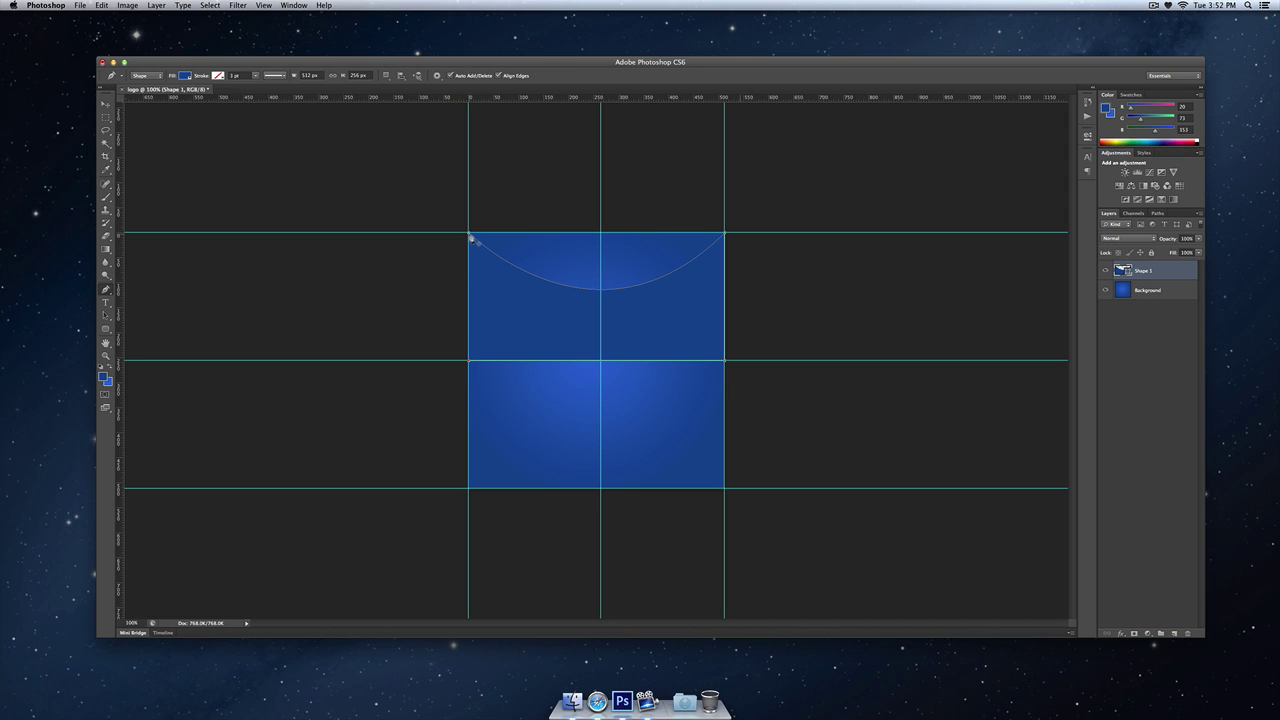
left_click(469, 234)
Fill the arched shape with white and duplicate it down into the lower half
left_click(184, 76)
left_click(135, 115)
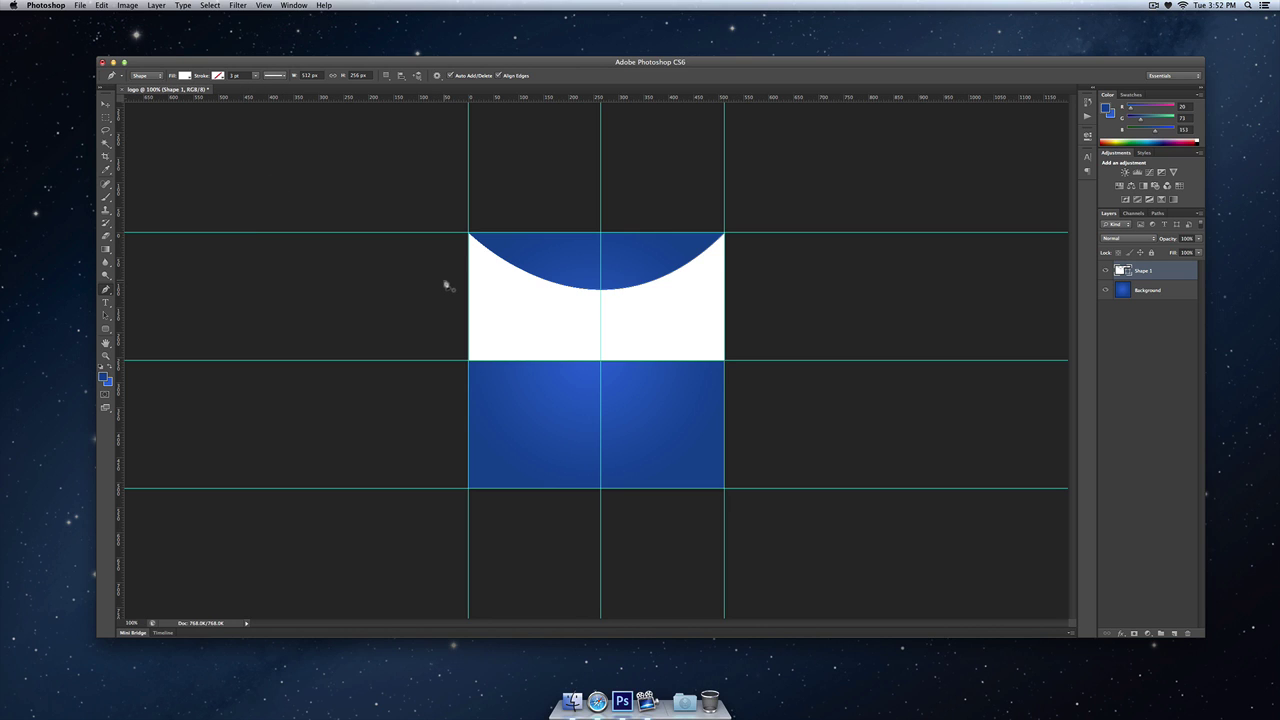
key("super+alt+t")
left_click_drag(530, 300, 530, 428)
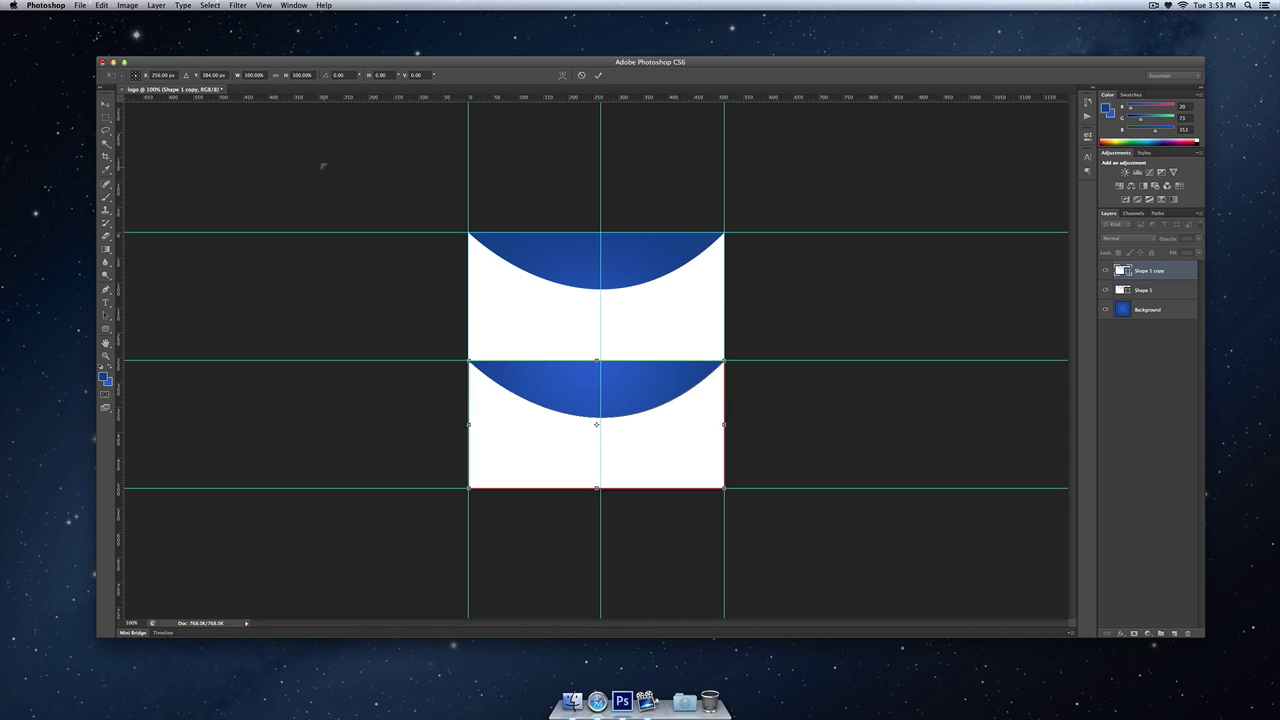
Flip the copy vertically at -100% height, commit, and align it in the lower half
left_click(301, 75)
type("-100")
key("Return")
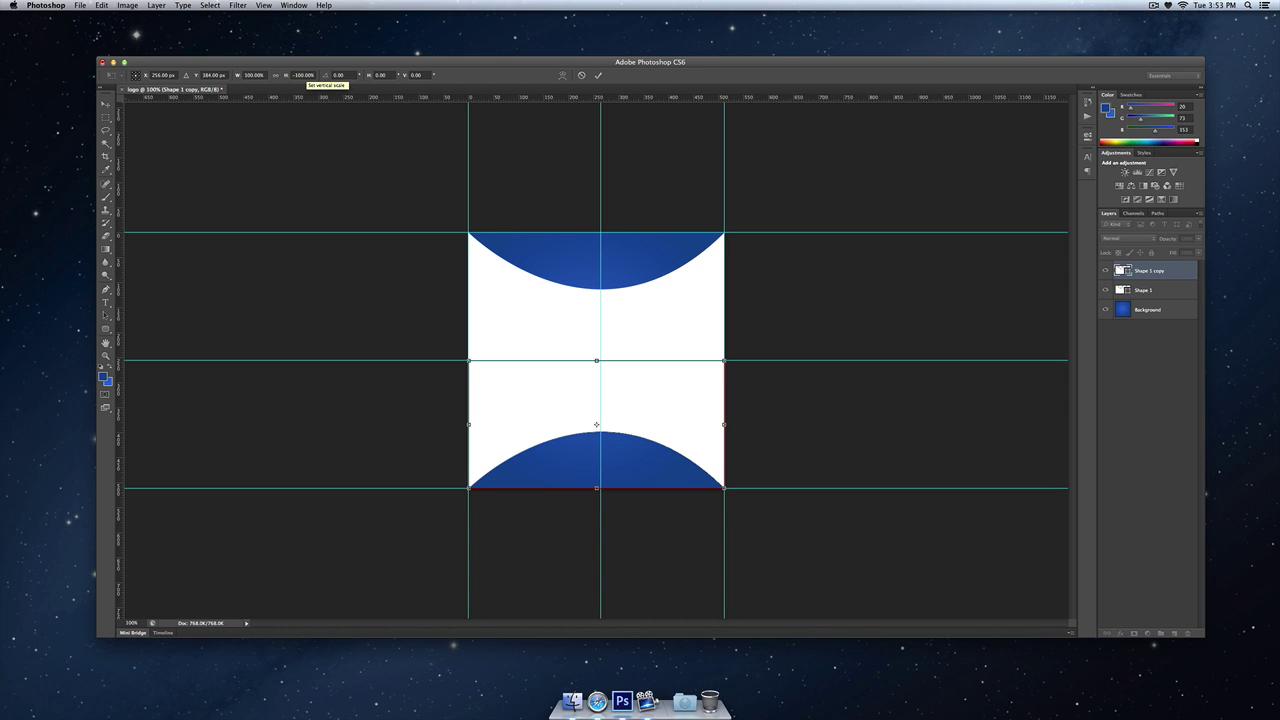
key("Return")
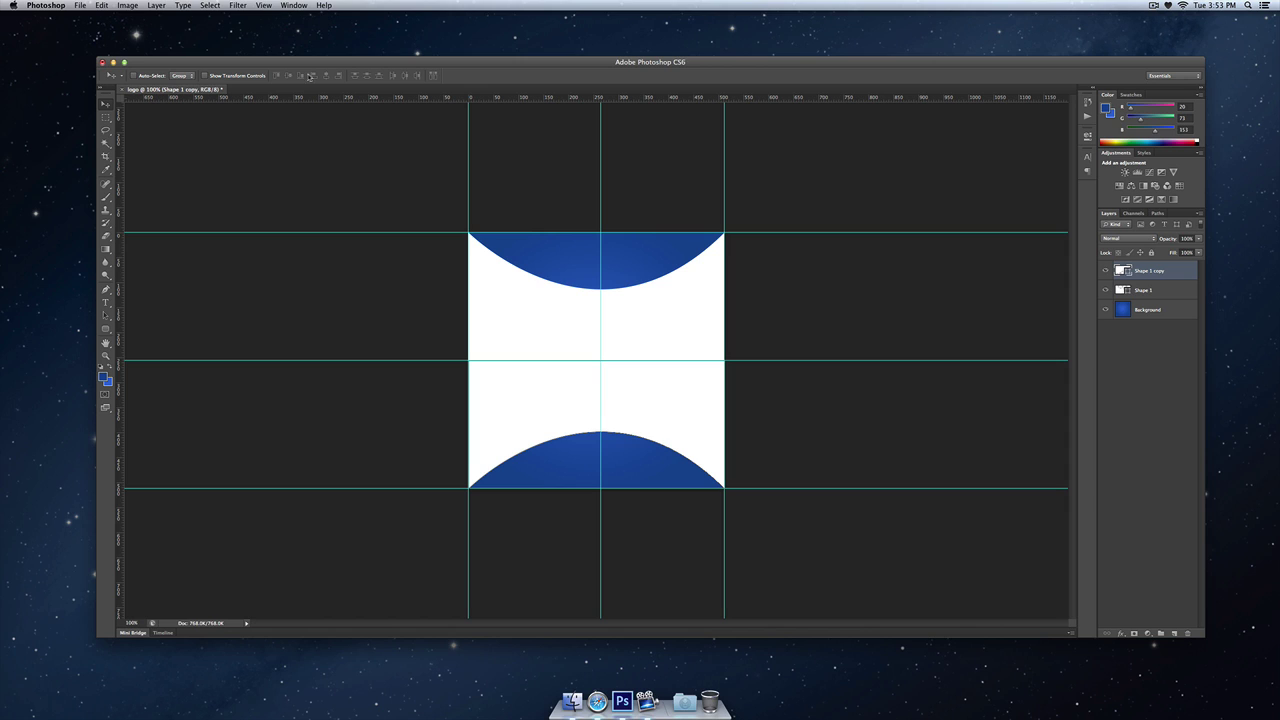
left_click_drag(537, 401, 536, 399)
Merge Shape 1 with Shape 1 copy into one layer and duplicate it as Shape 1 copy 2
left_click(1184, 292, "shift")
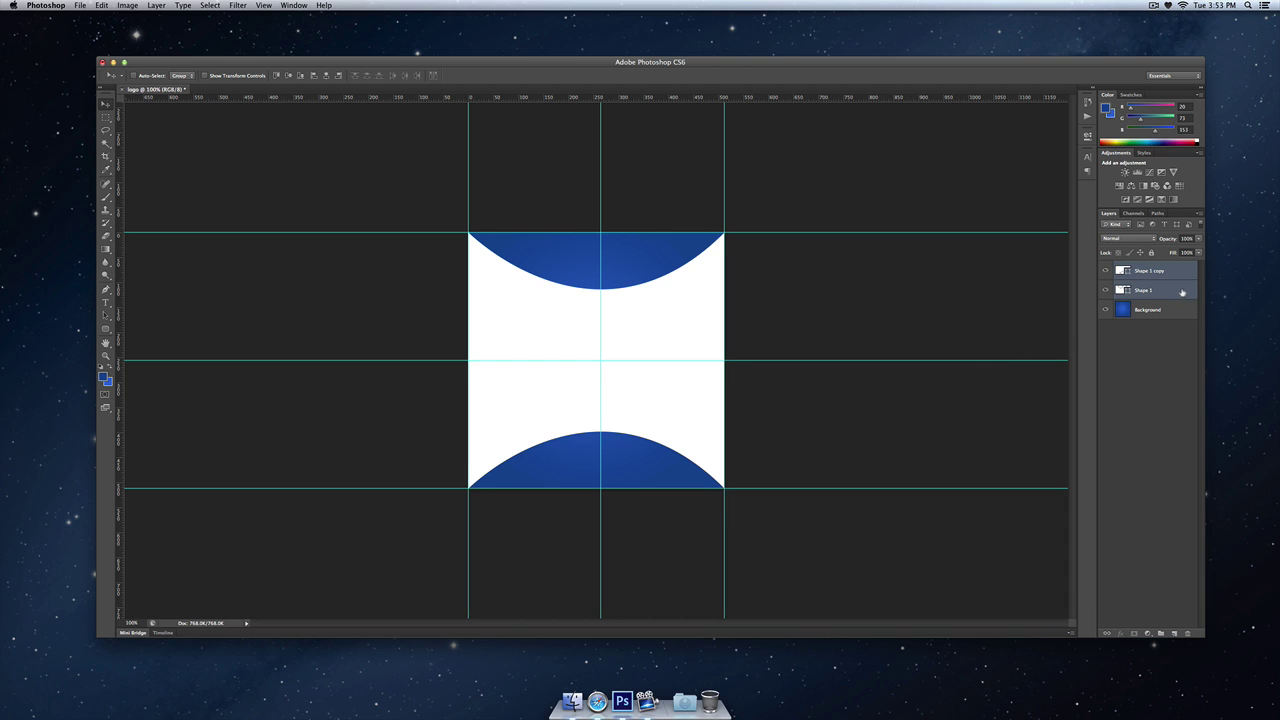
right_click(1183, 292)
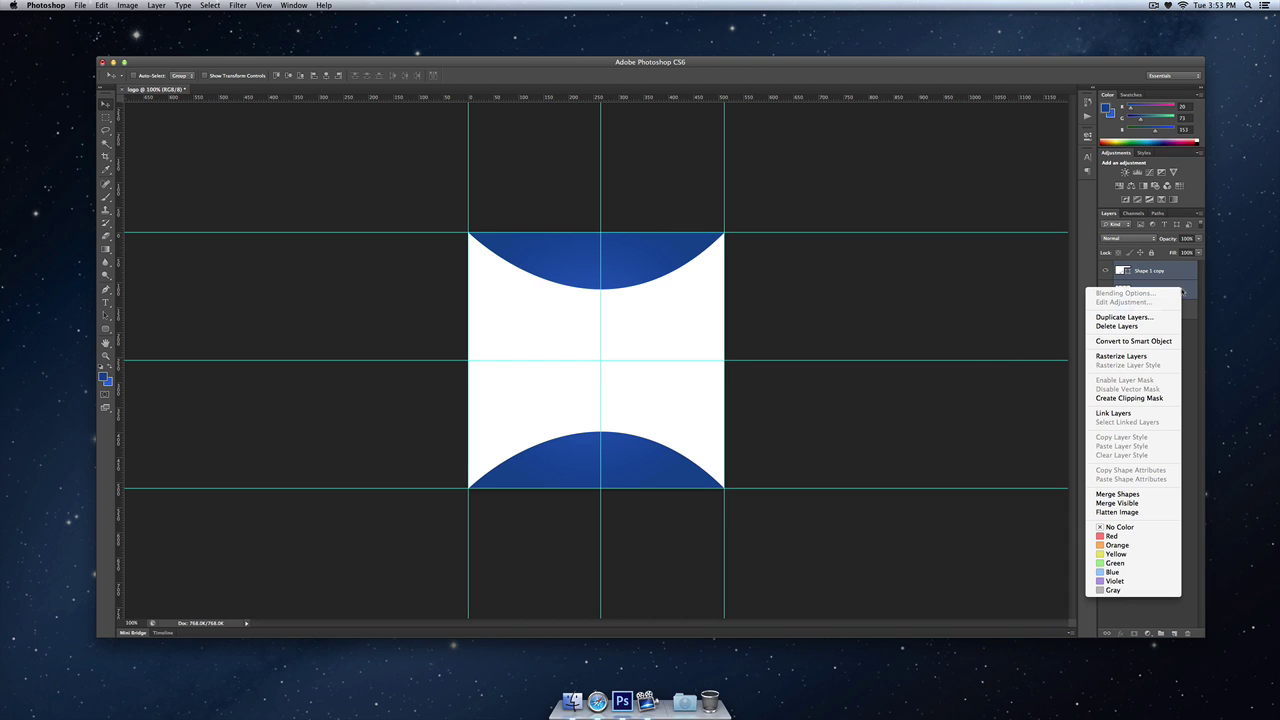
left_click(1145, 495)
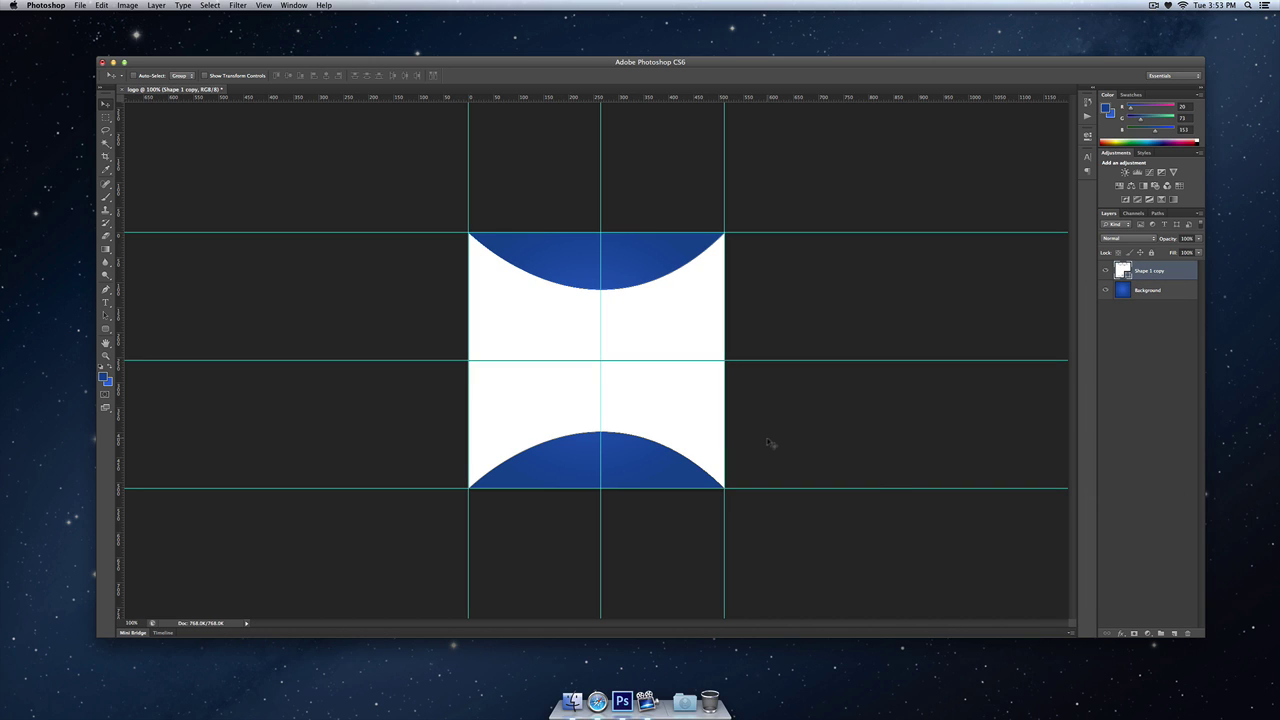
key("ctrl+j")
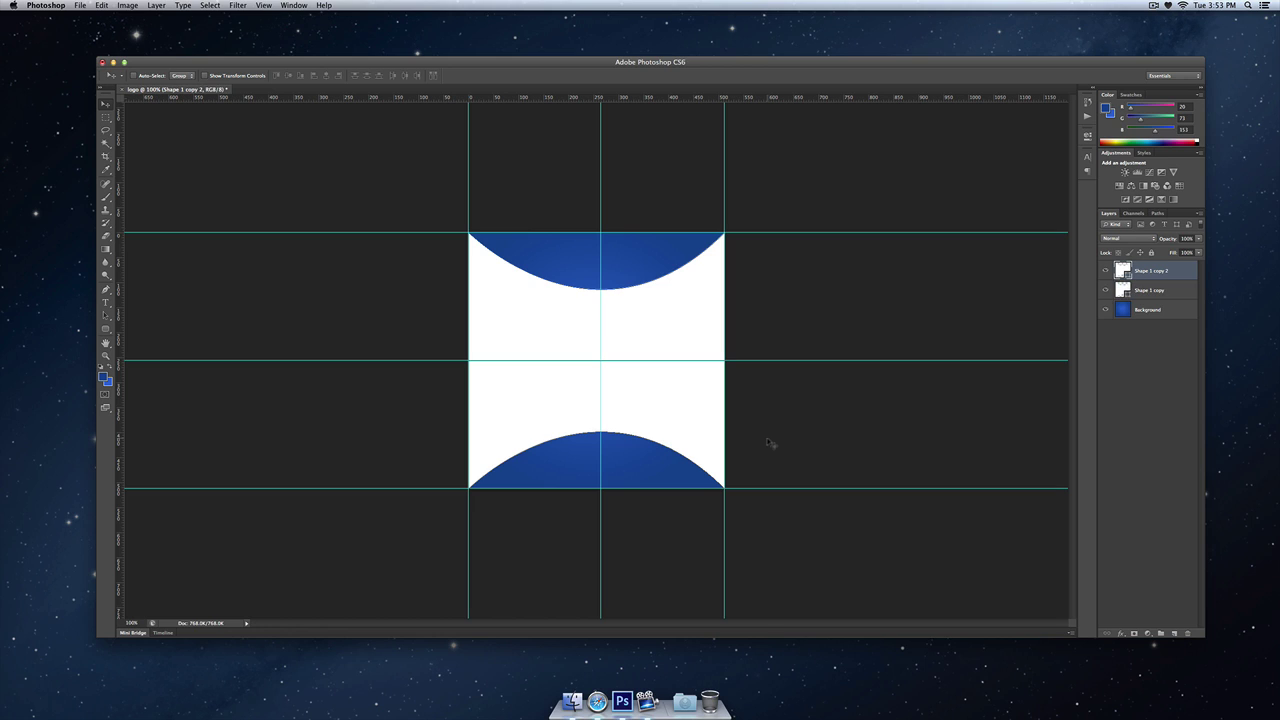
Add a near-black Color Overlay layer style to Shape 1 copy 2
double_click(1166, 278)
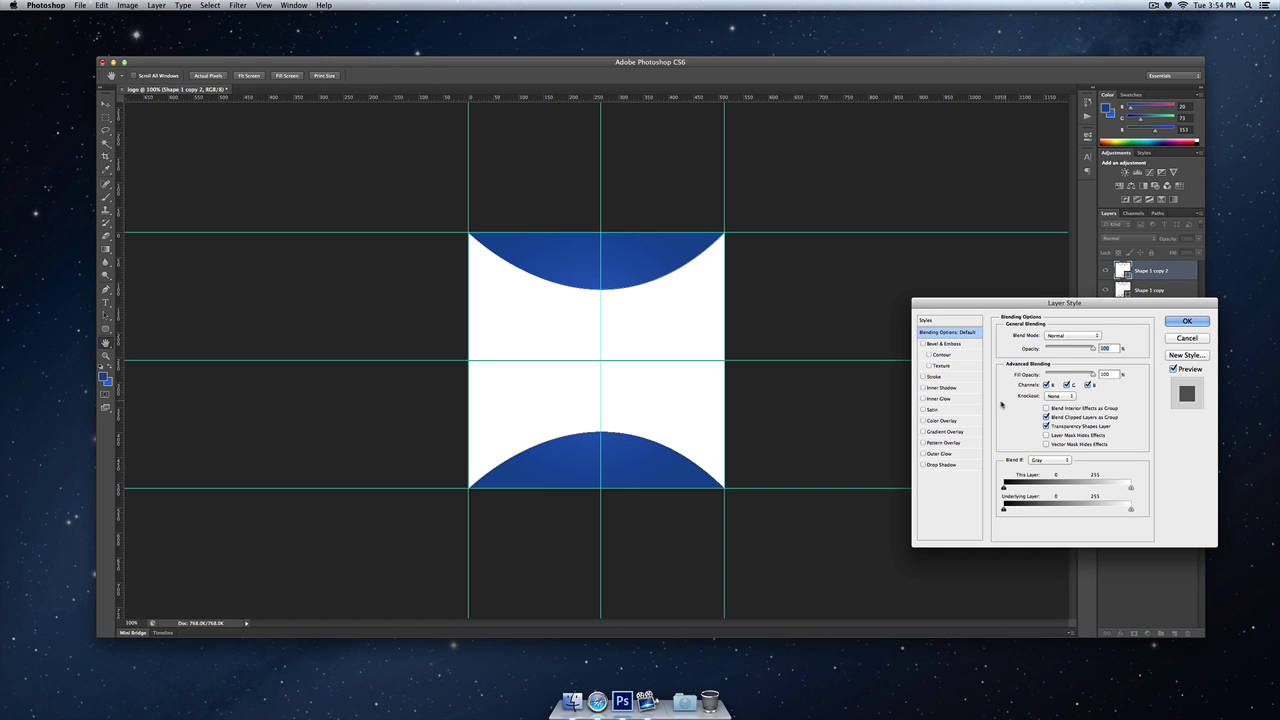
left_click(923, 420)
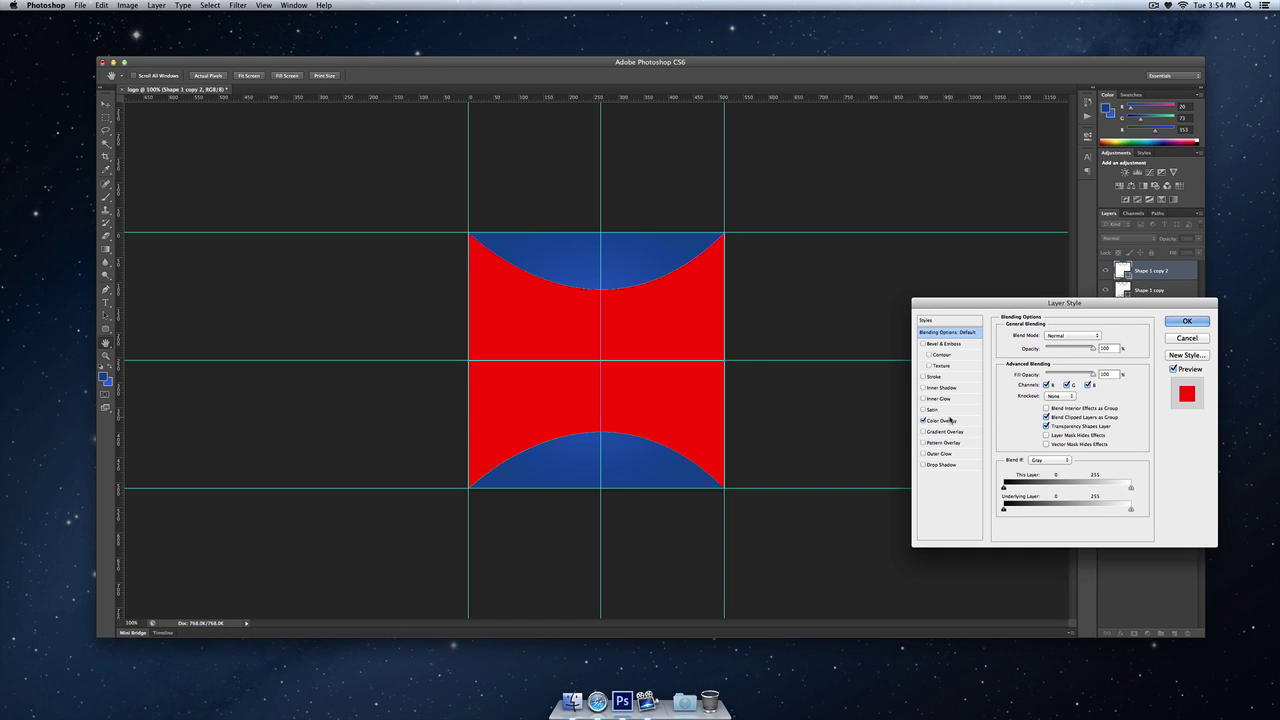
left_click(945, 420)
left_click(1102, 336)
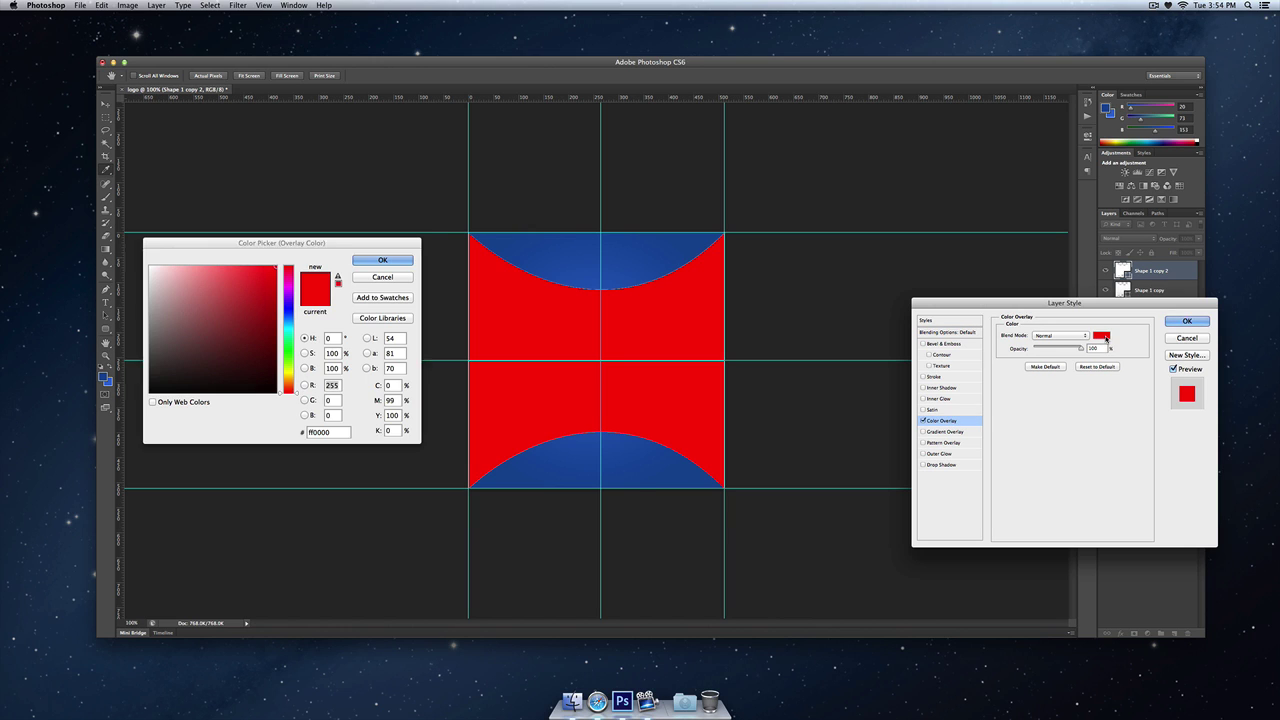
left_click(270, 392)
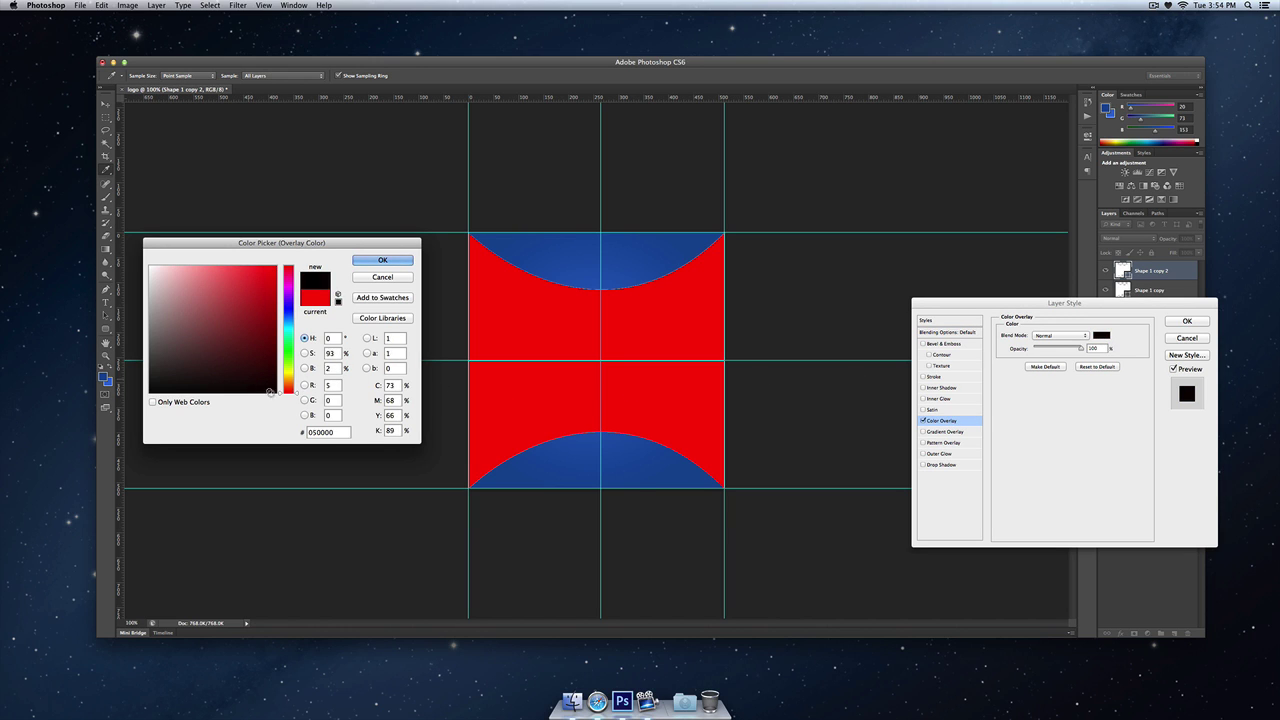
left_click(398, 260)
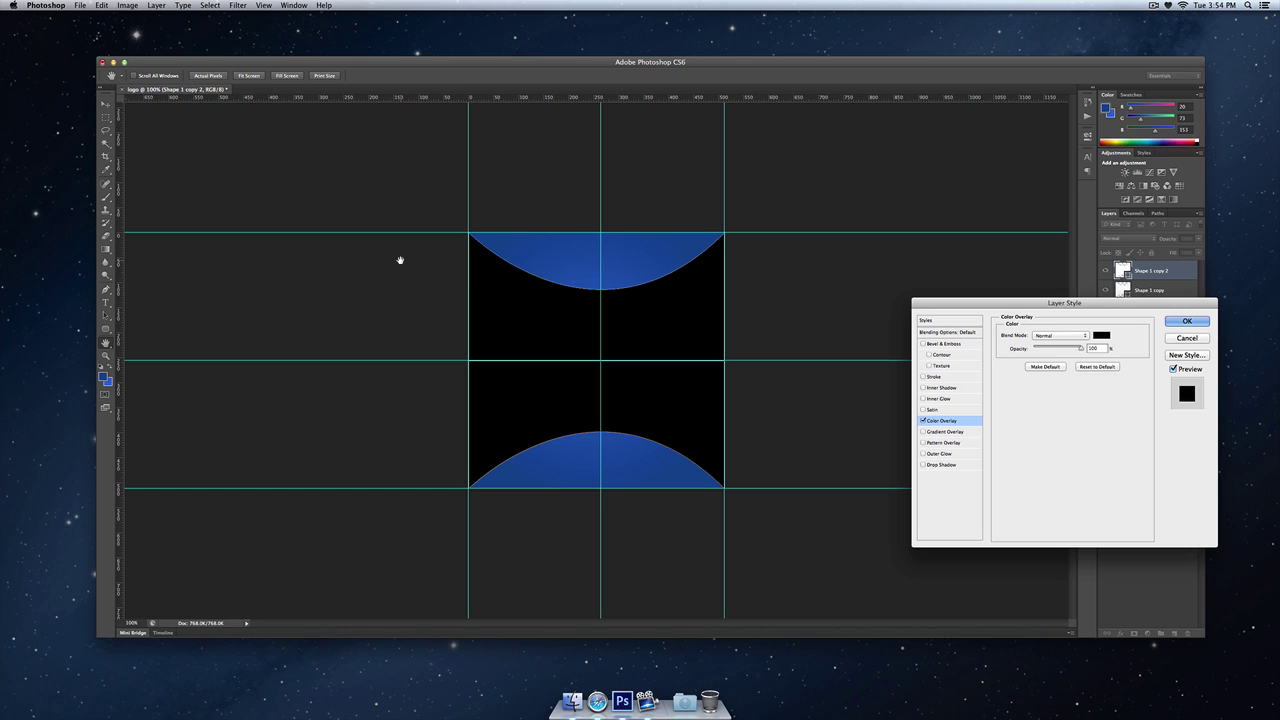
left_click(1187, 321)
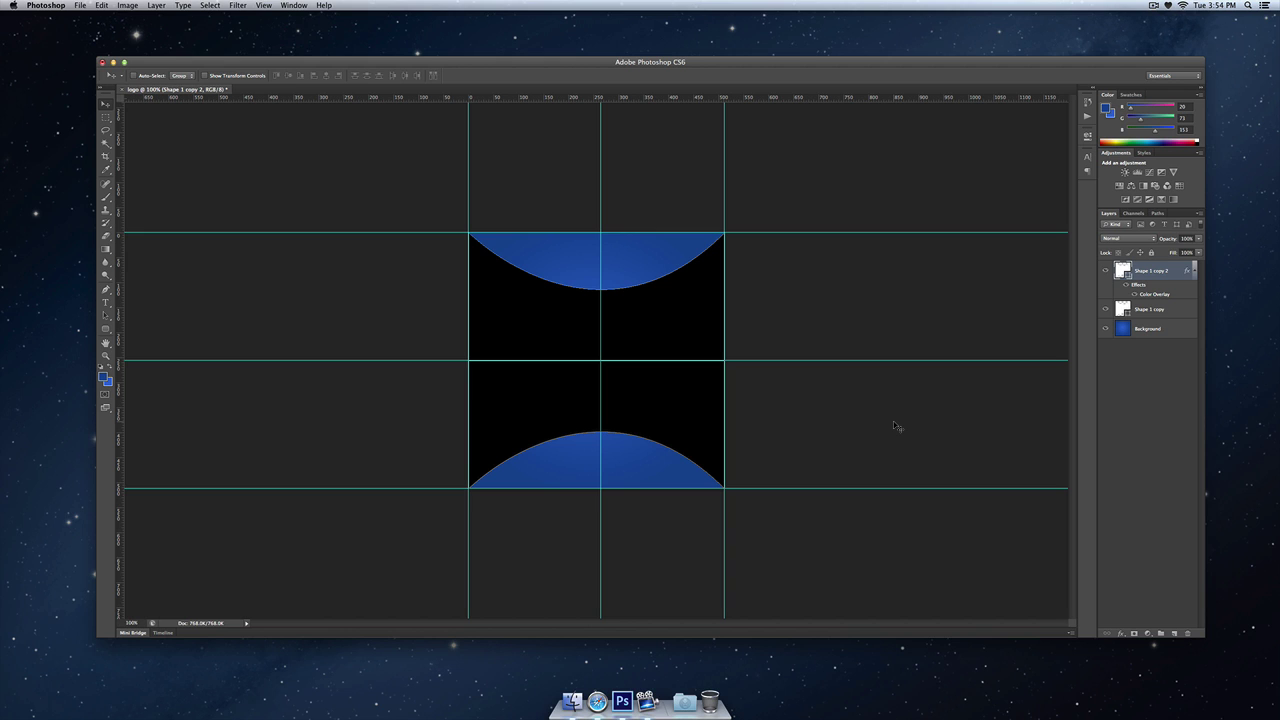
Squash the black copy vertically to 163 px, move its lower part up 75 px, and lower its opacity
key("super+t")
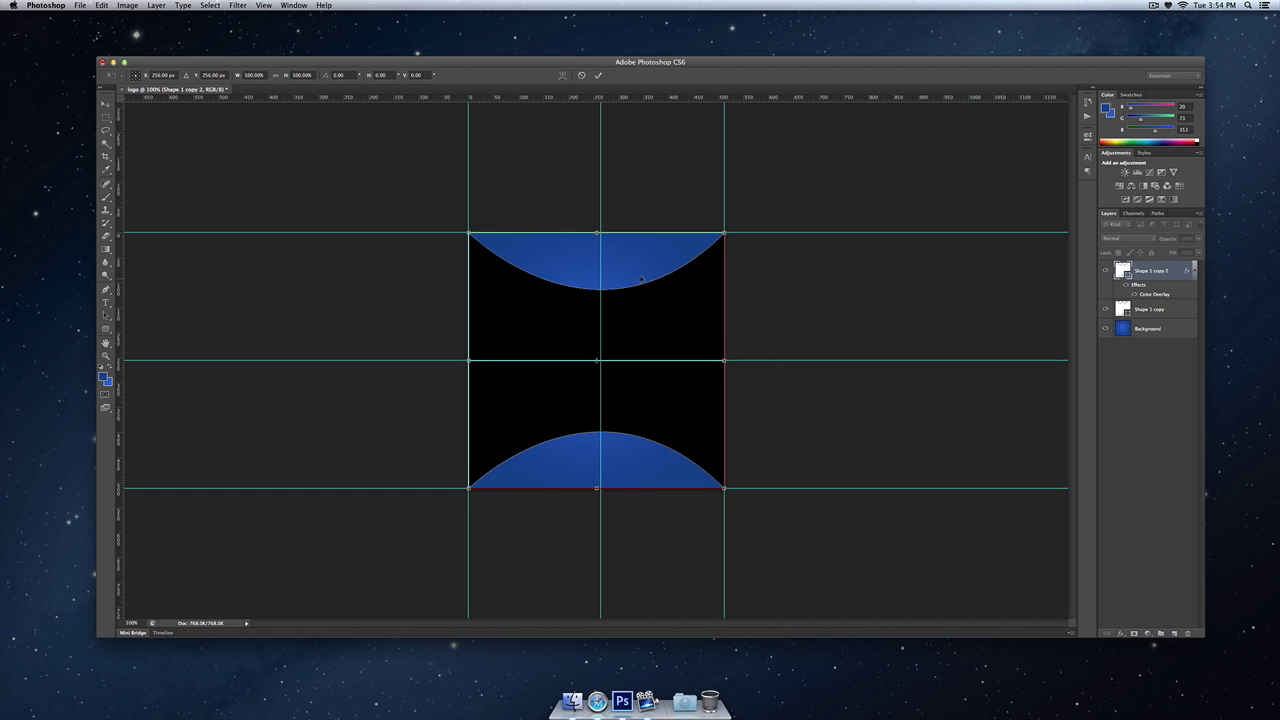
left_click_drag(596, 234, 596, 308)
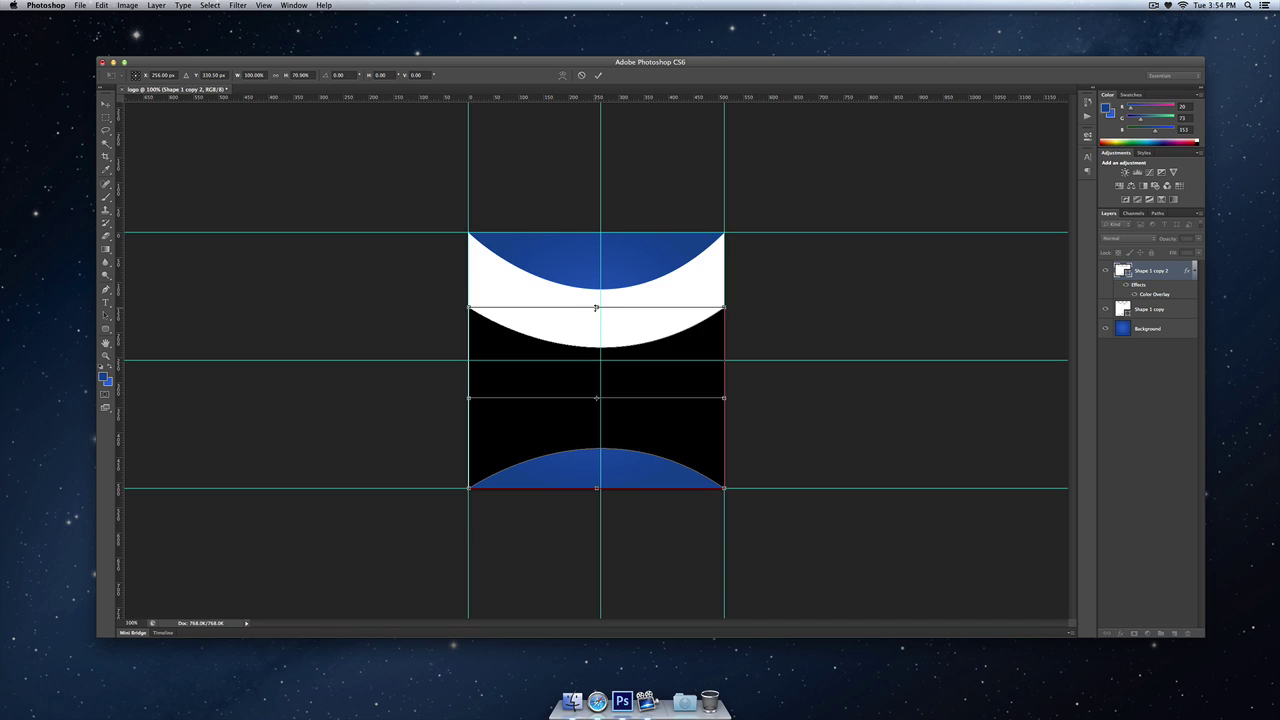
key("Return")
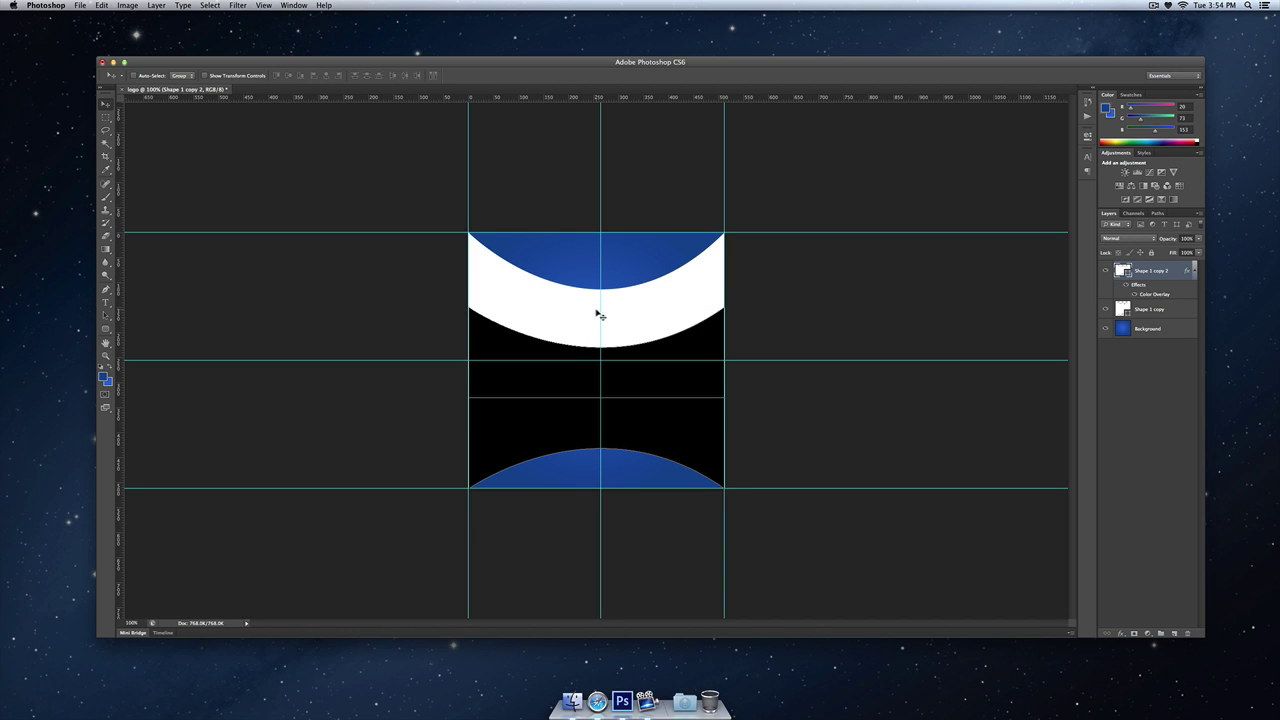
left_click_drag(622, 393, 623, 355)
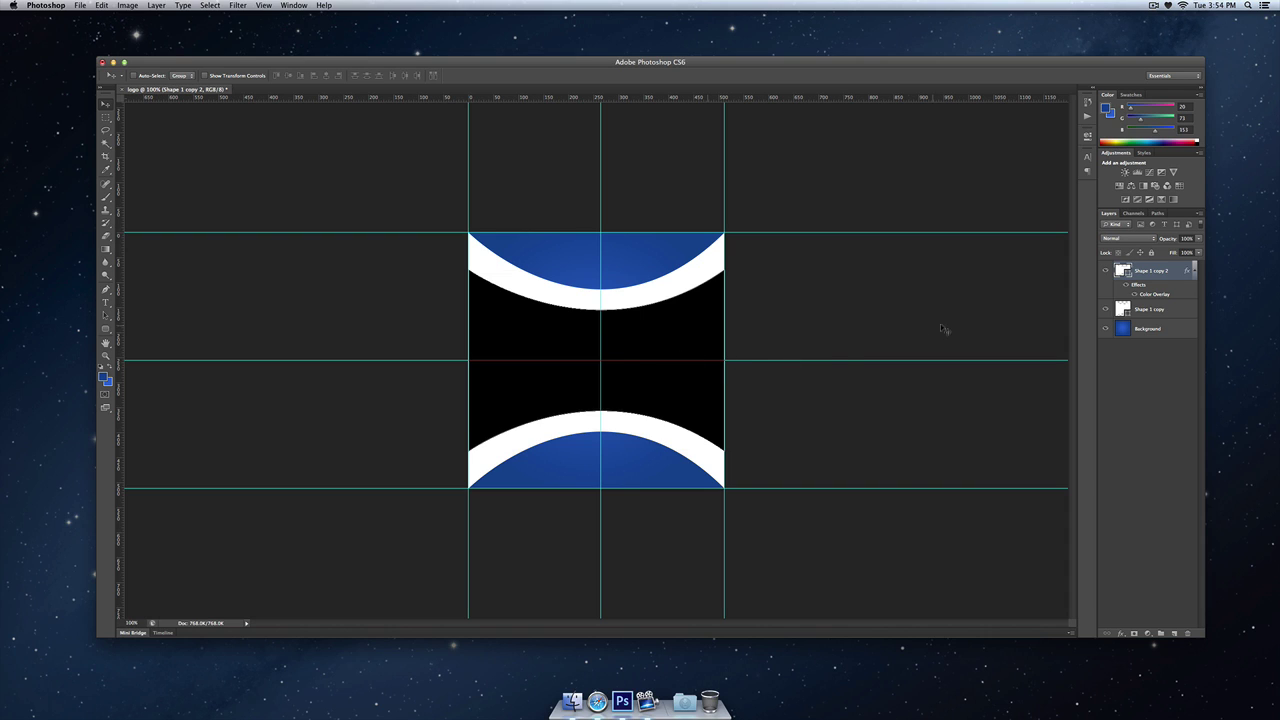
left_click_drag(1172, 242, 1176, 244)
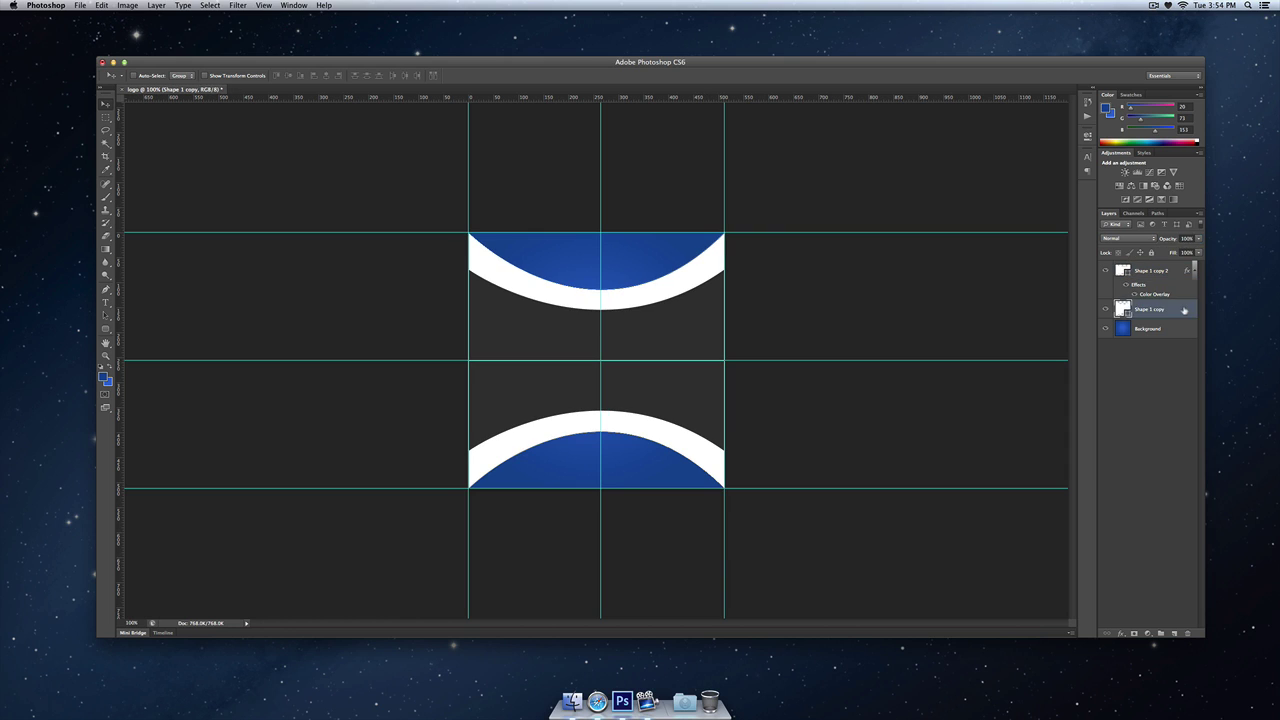
Give Shape 1 copy a Drop Shadow with a 90° angle and 0 px distance
double_click(1170, 272)
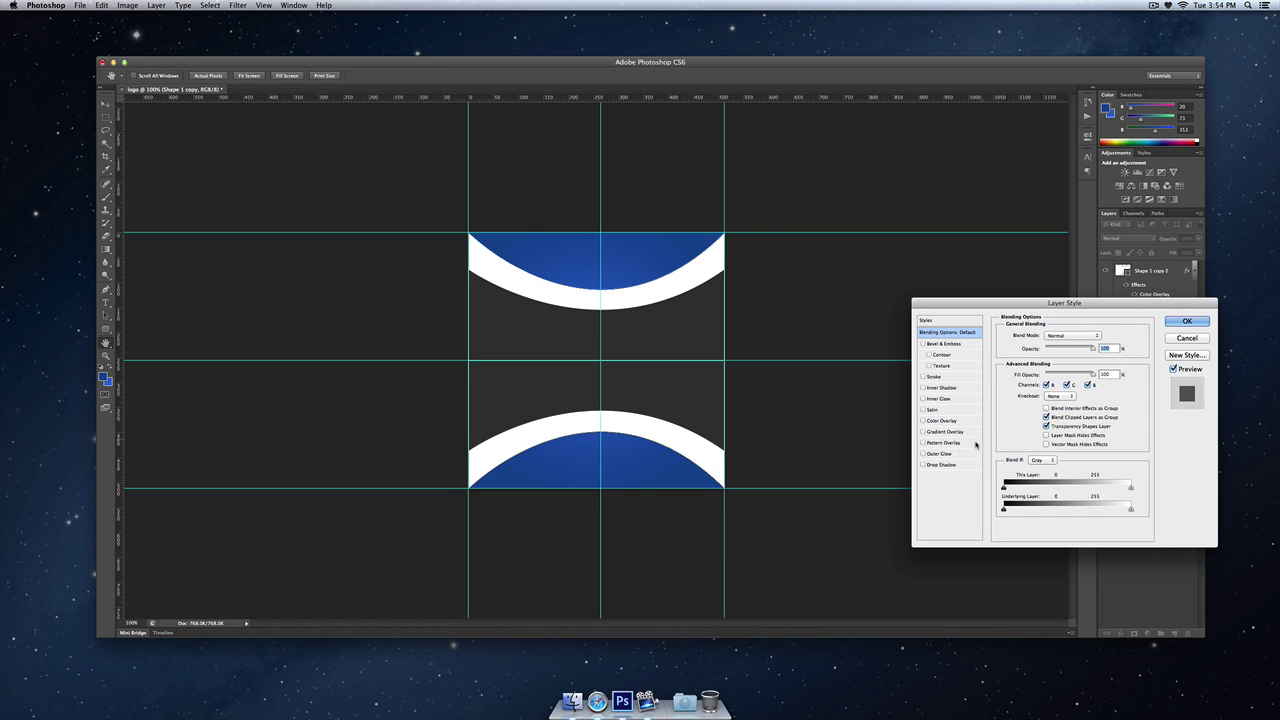
left_click(924, 465)
left_click(942, 466)
left_click(1038, 359)
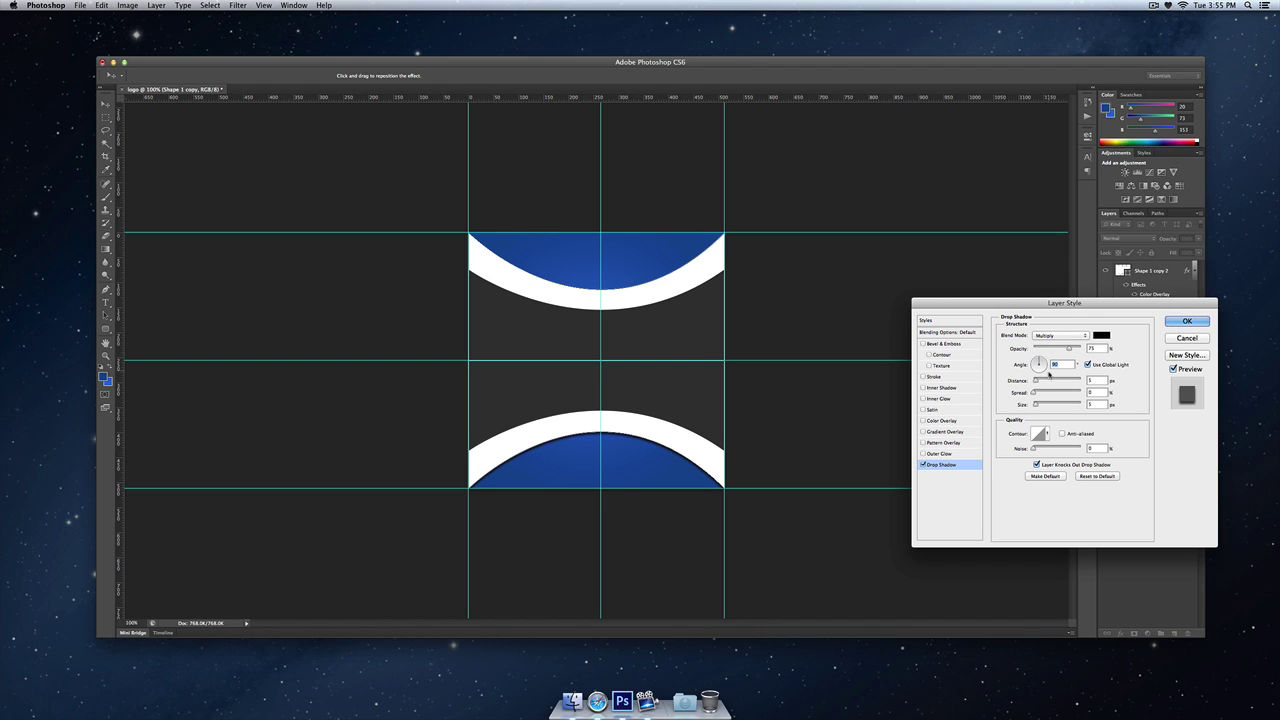
left_click_drag(1036, 384, 1039, 405)
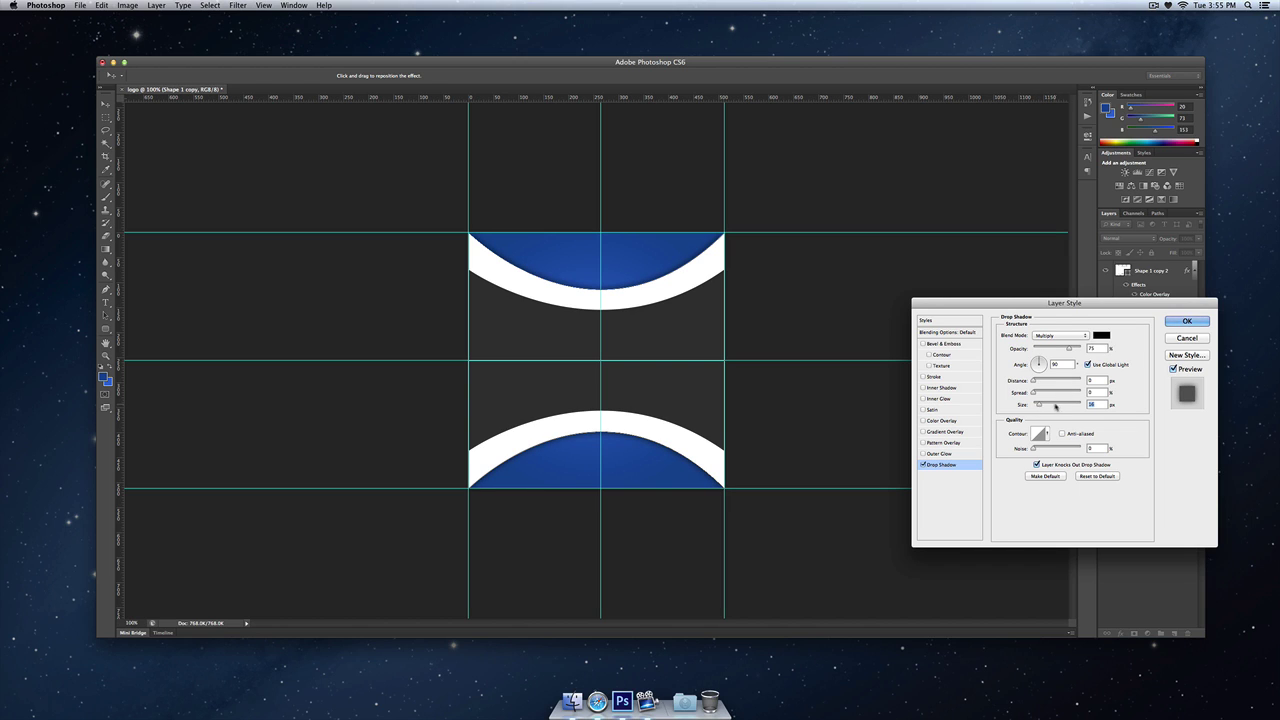
left_click(1182, 321)
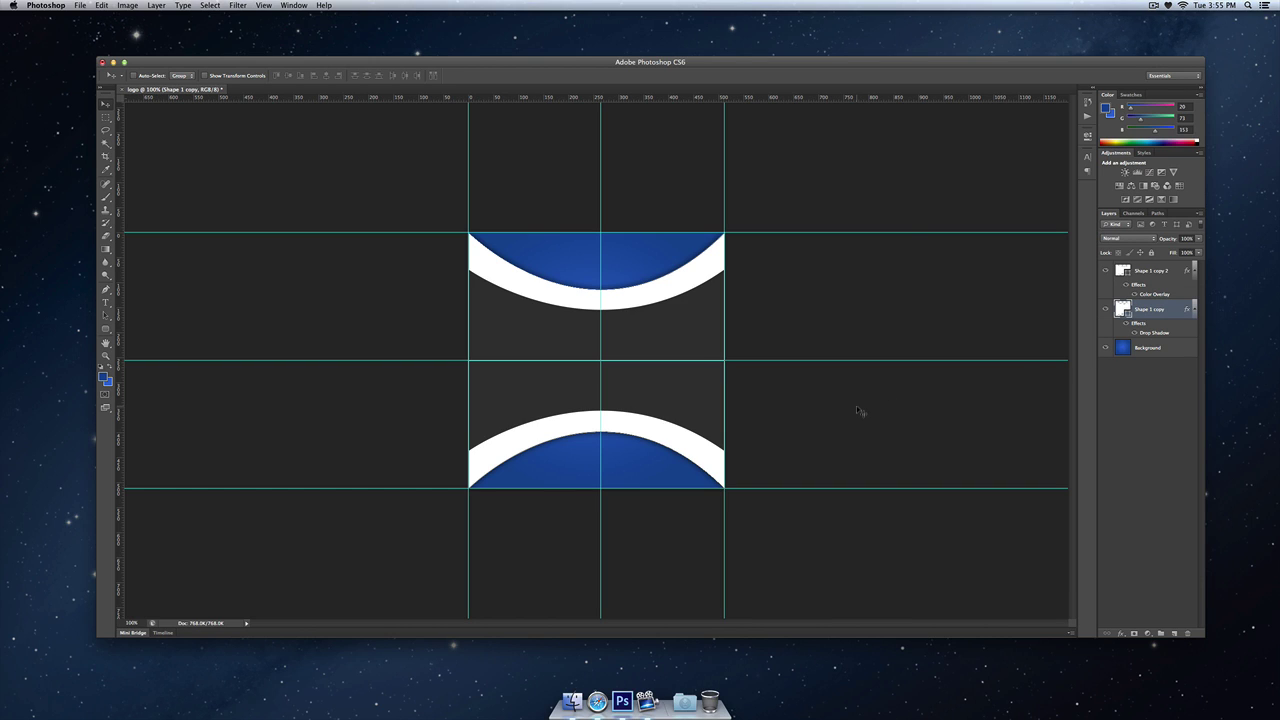
Add a 'Mac' text layer near the canvas centre and colour it white
key("t")
left_click(549, 252)
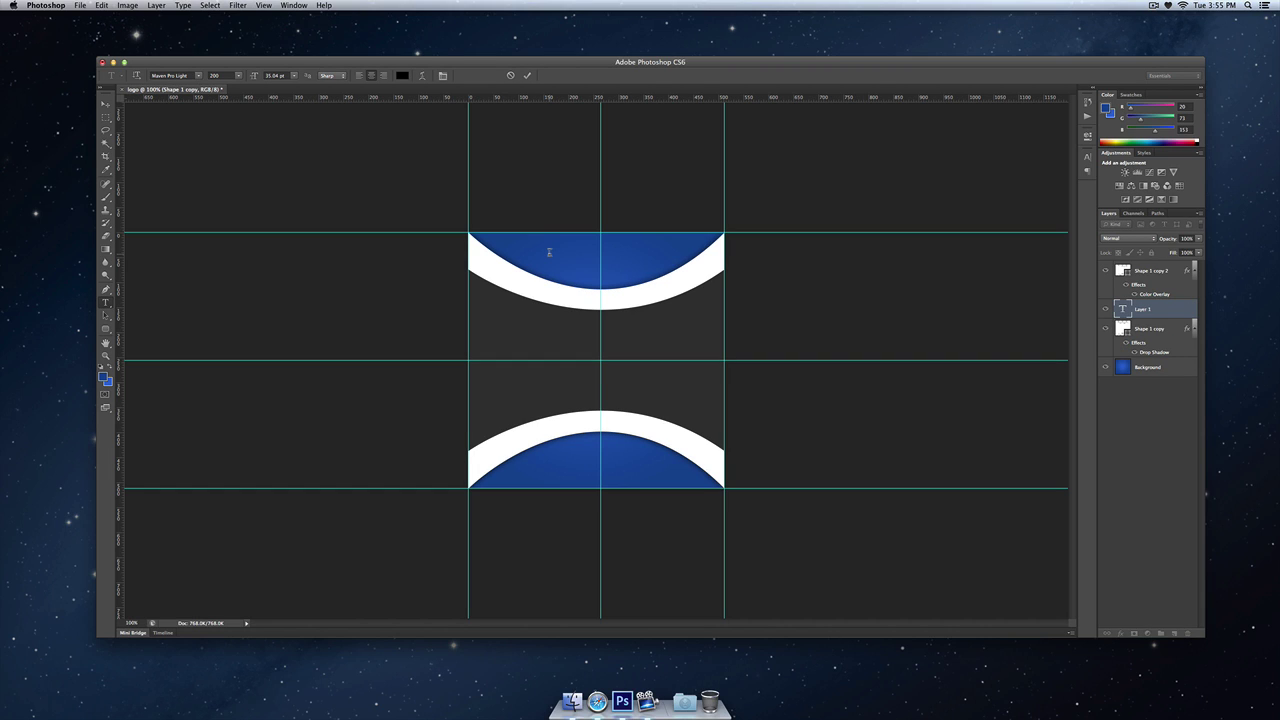
type("Mac")
key("super+a")
left_click(402, 76)
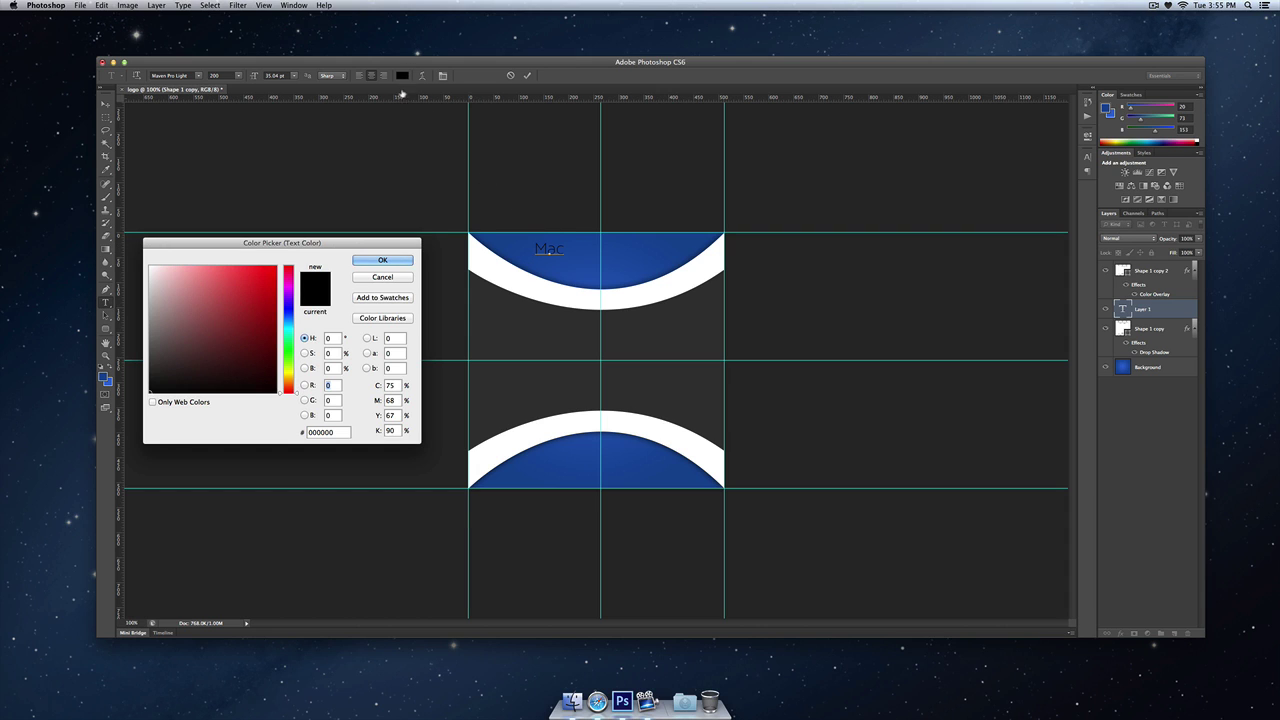
left_click(166, 280)
left_click_drag(166, 280, 150, 268)
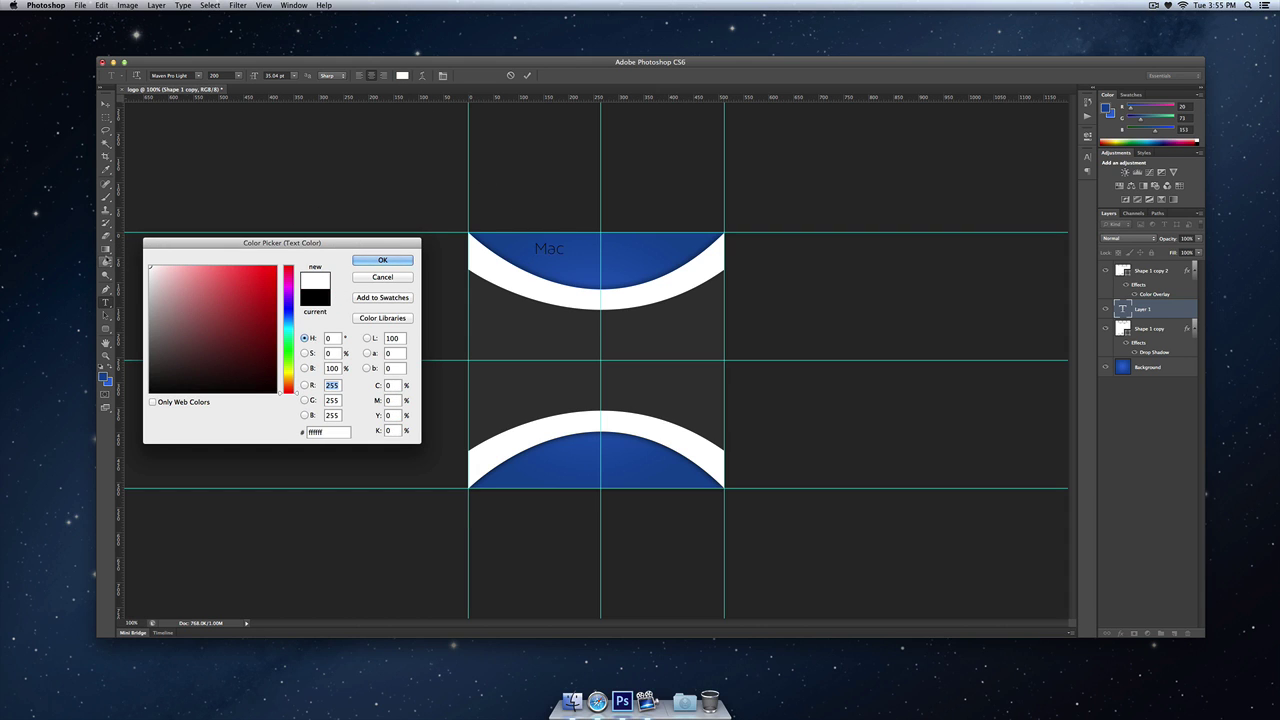
left_click(371, 260)
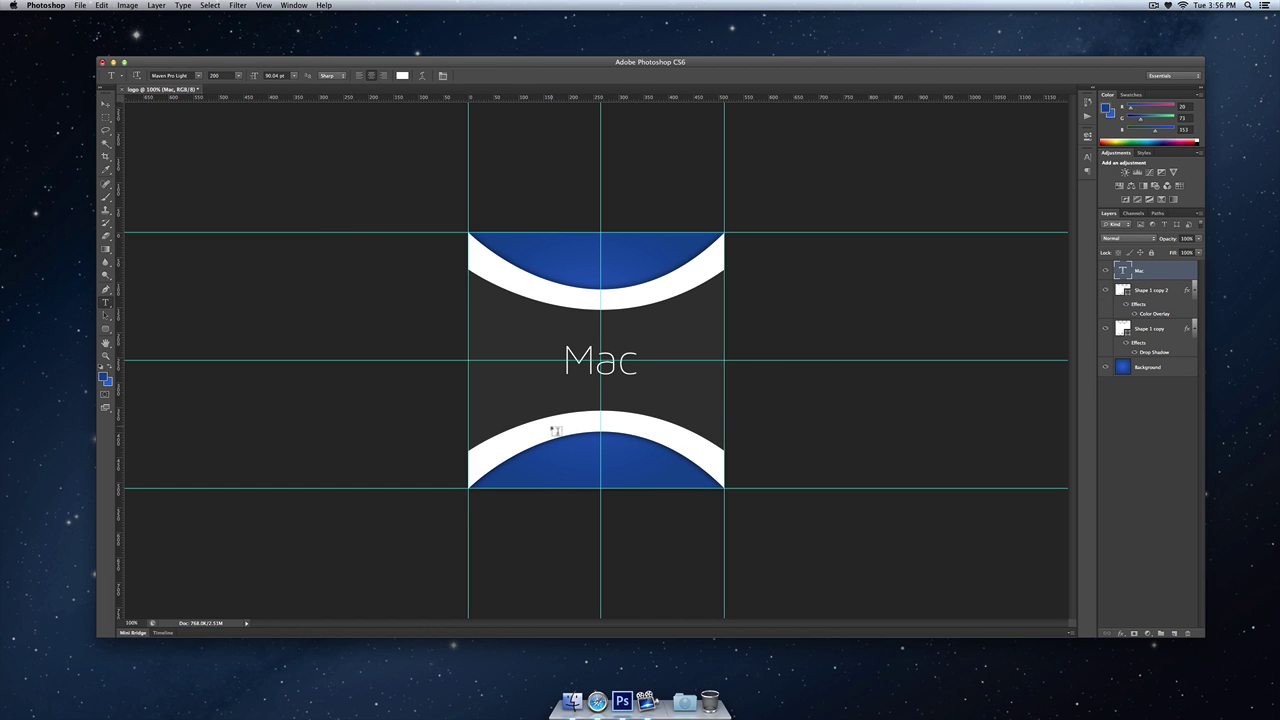
Add 'Subscribe for more' text above the lower arc and set its colour
left_click(550, 424)
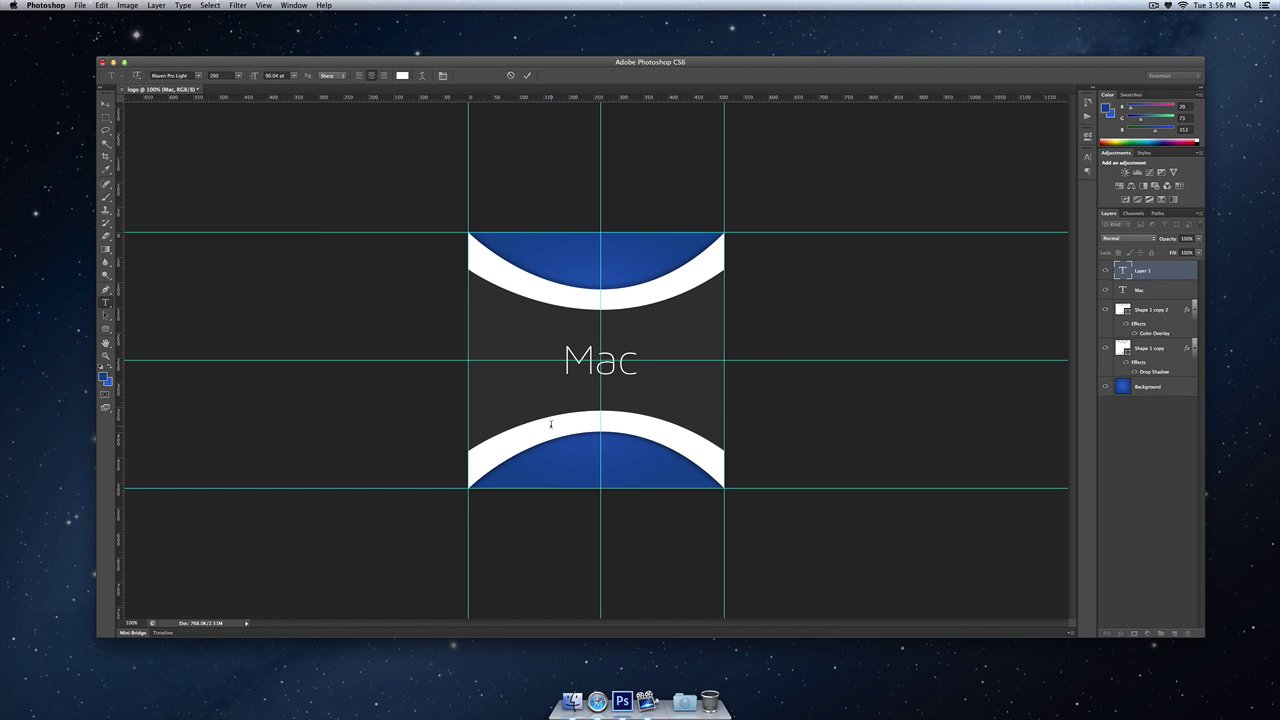
type("Subscribe for more")
key("ctrl+a")
left_click(402, 75)
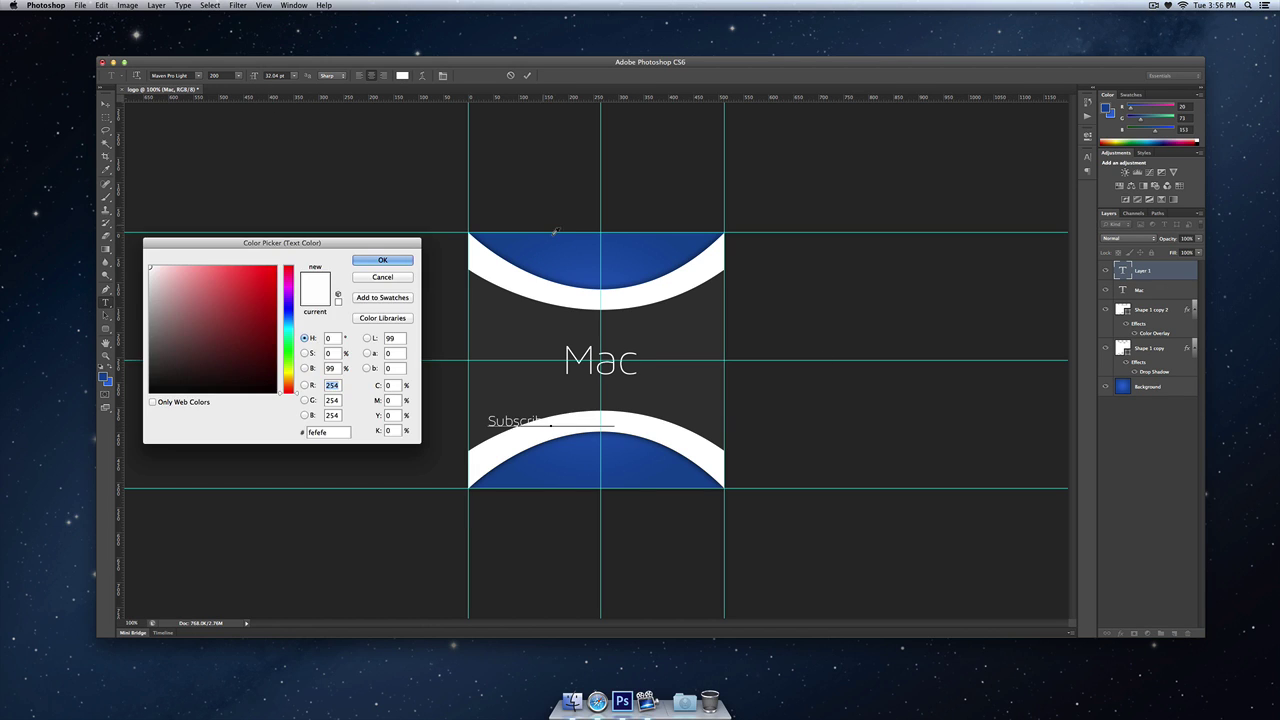
key("Return")
key("ctrl+Return")
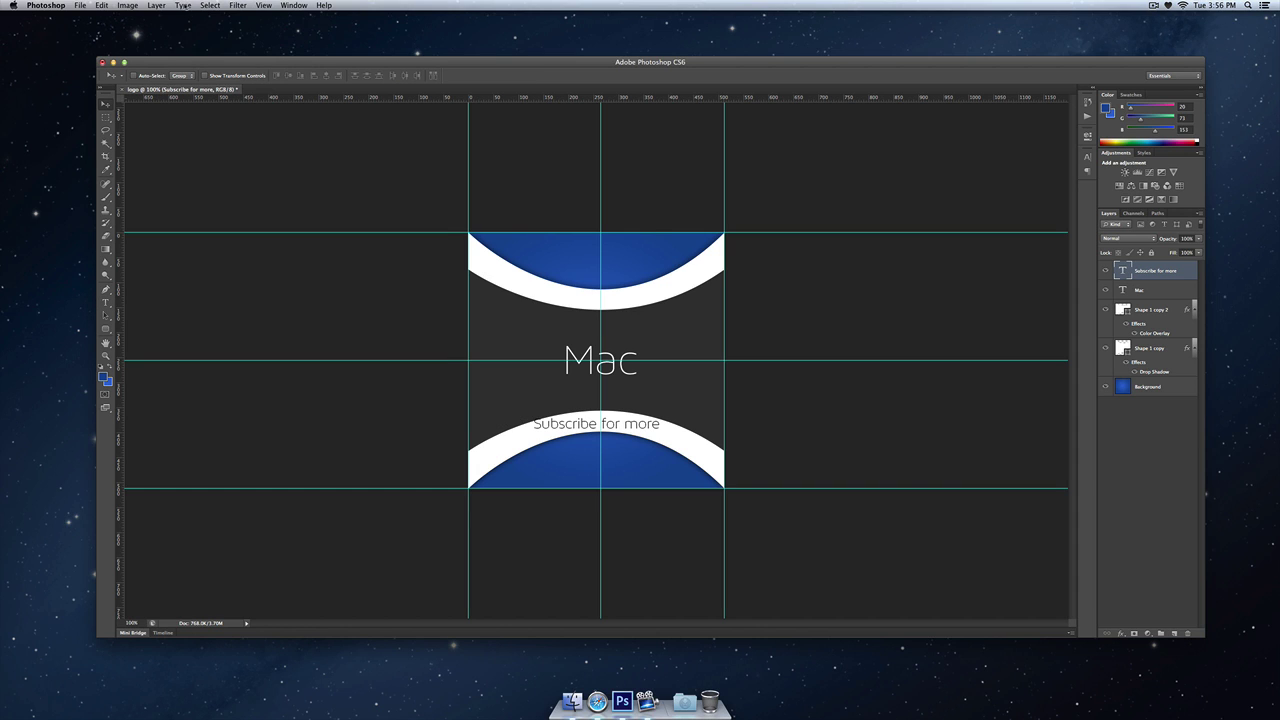
Warp the 'Subscribe for more' text with the Arc style at +50% bend
left_click(184, 6)
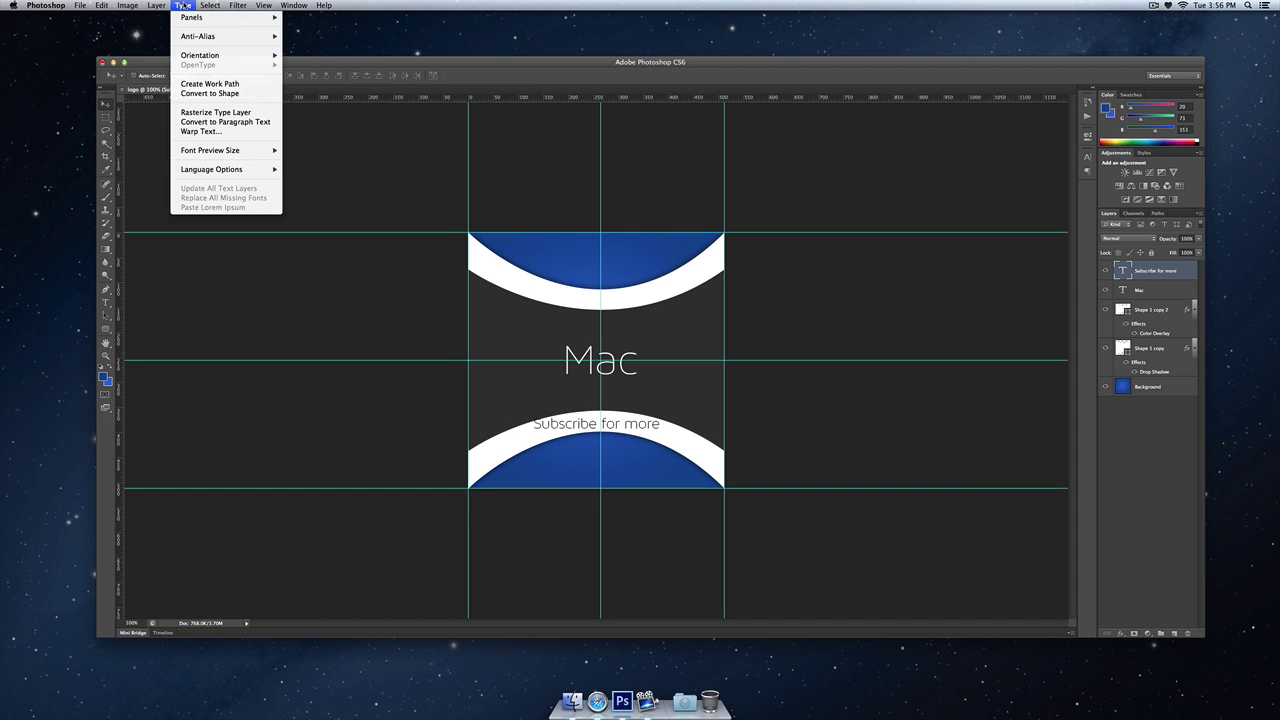
left_click(200, 131)
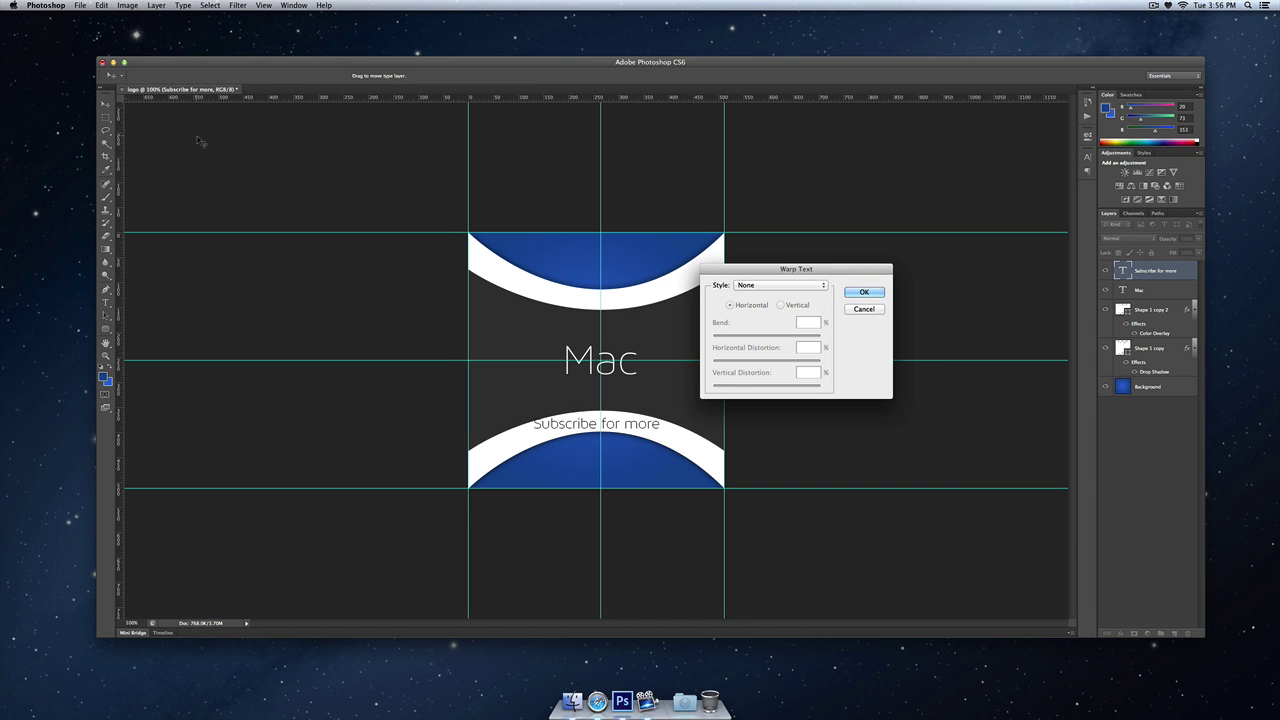
left_click(750, 285)
left_click(768, 303)
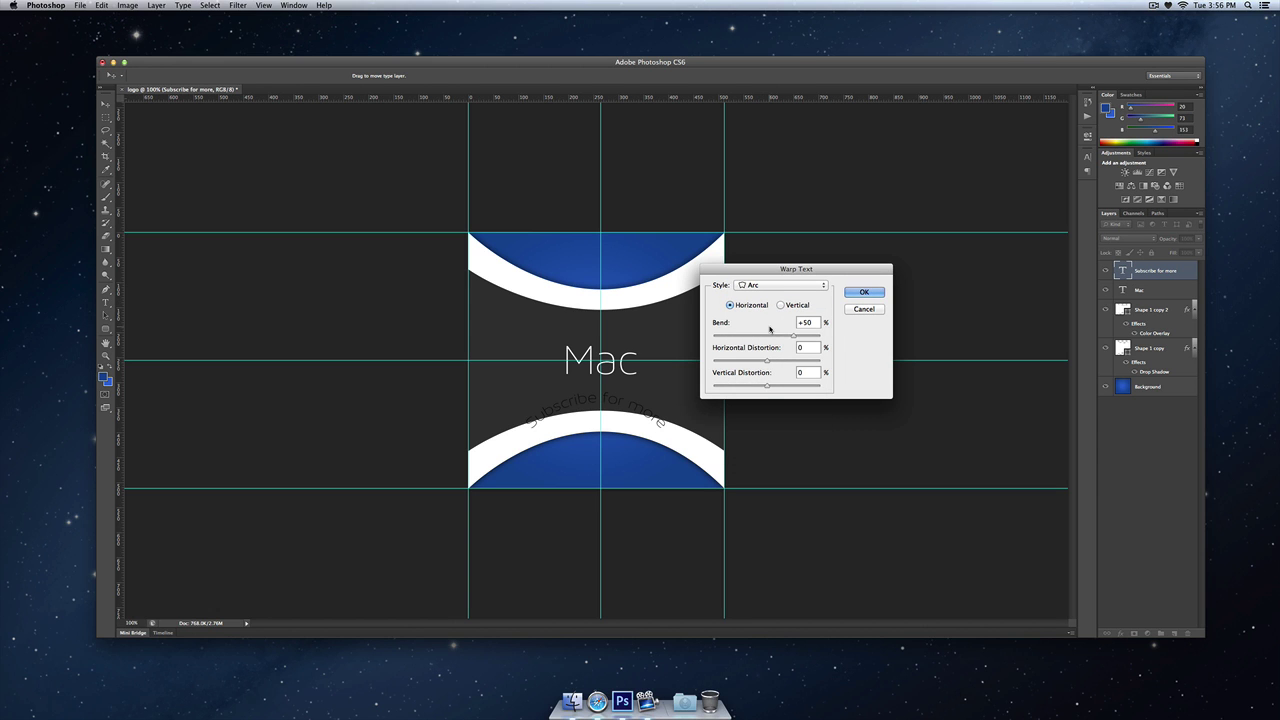
left_click(862, 293)
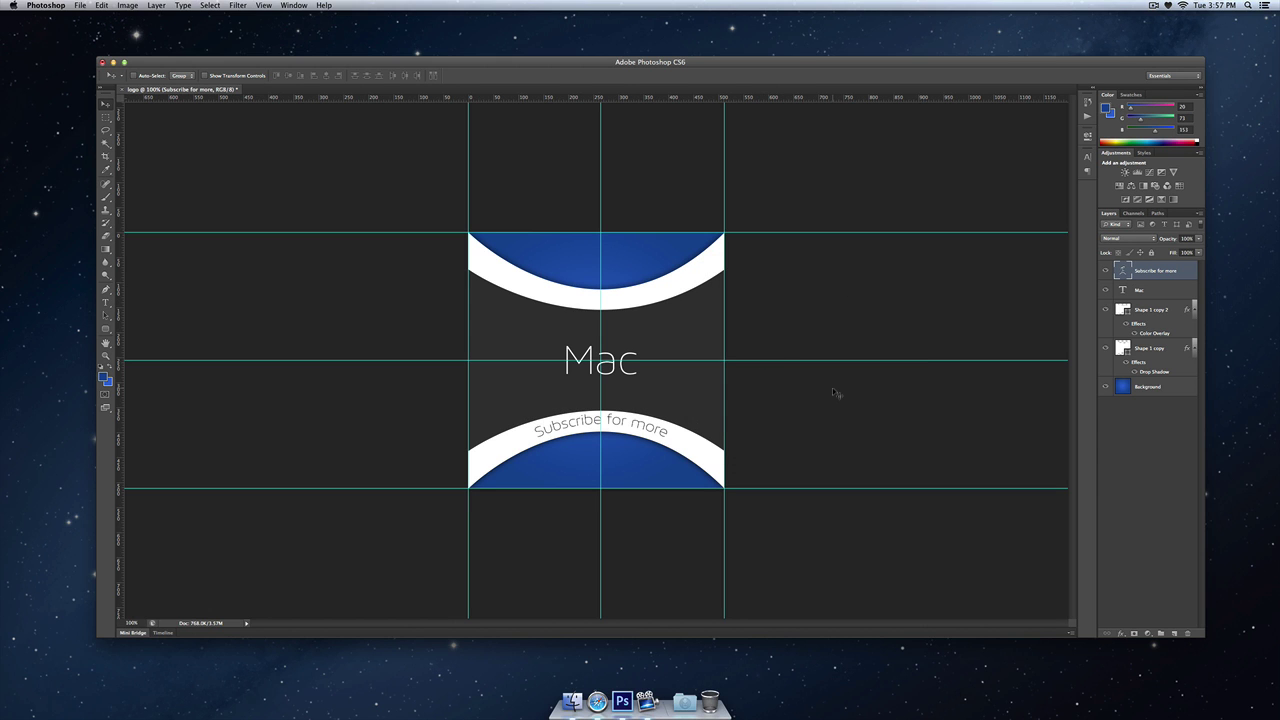